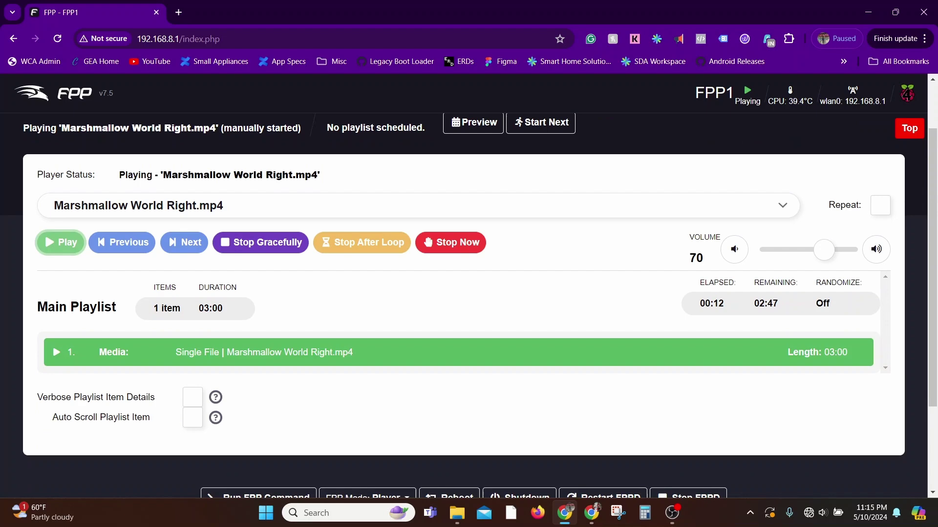
# Stop the playback of Marshmallow World Right.mp4 immediately
pyautogui.scroll(1, 469, 293)
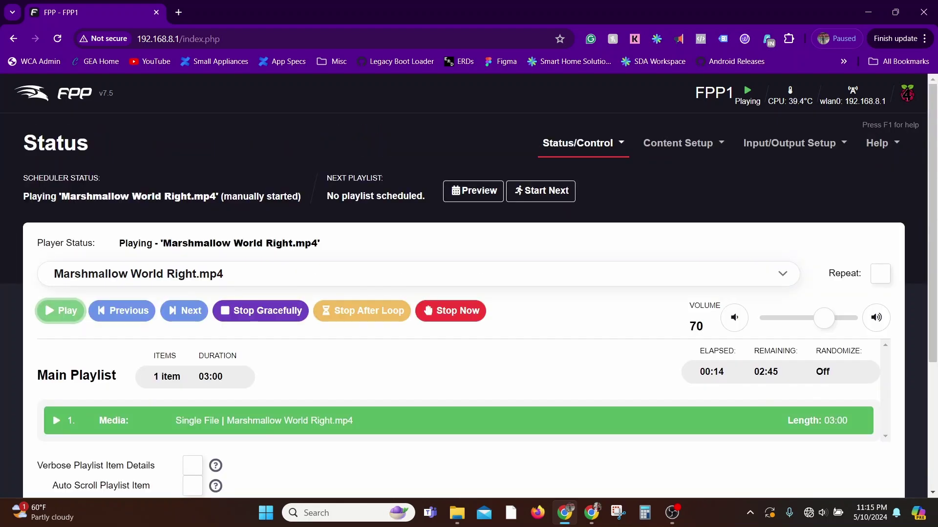
pyautogui.click(450, 311)
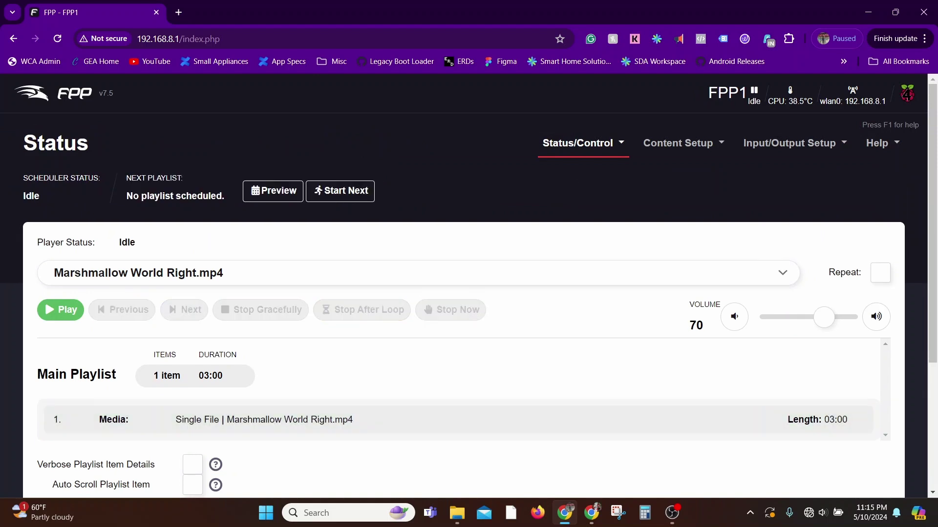
# Create a new playlist named "Tutorial Show" with the description "Just for class" and Randomize set to Off
pyautogui.click(678, 143)
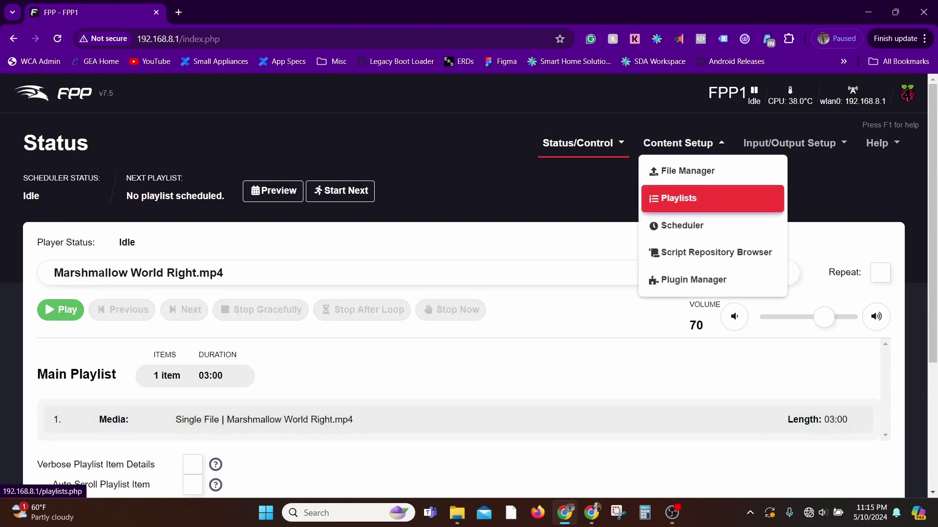
pyautogui.click(708, 195)
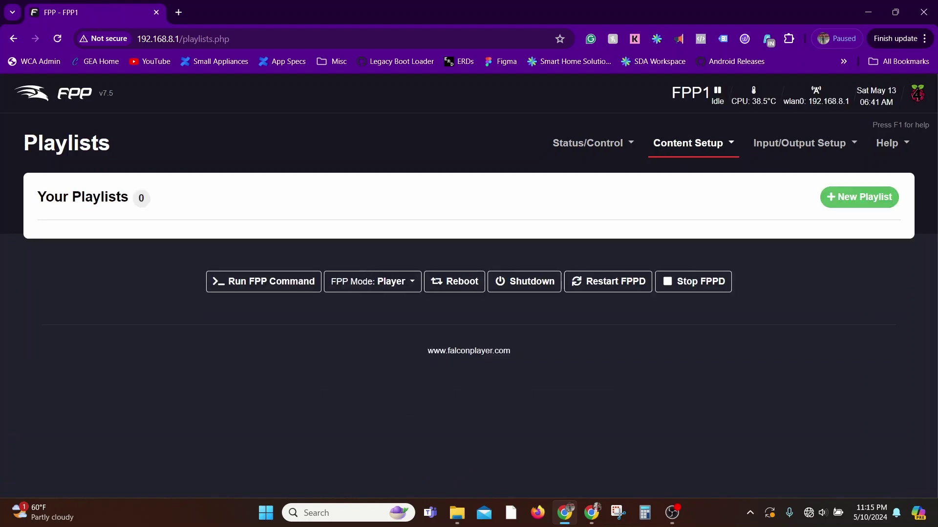
pyautogui.click(859, 197)
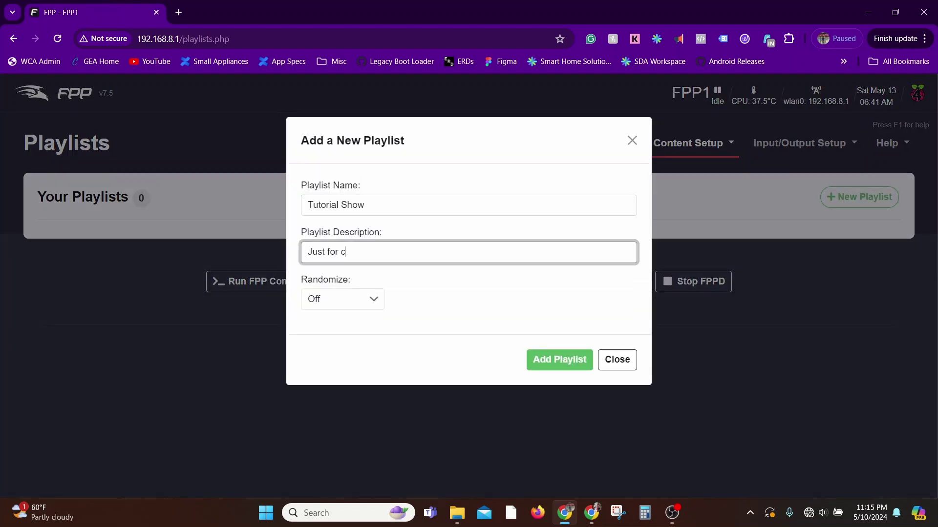
pyautogui.write('lass')
pyautogui.click(559, 360)
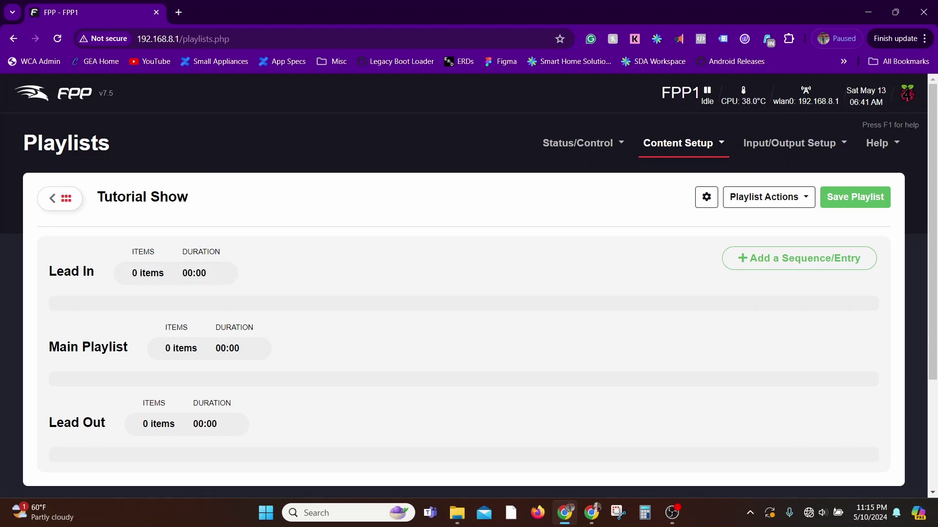
# Add a Media Only, Single File entry for Marshmallow World Right.mp4 to the main playlist with default video output
pyautogui.click(799, 258)
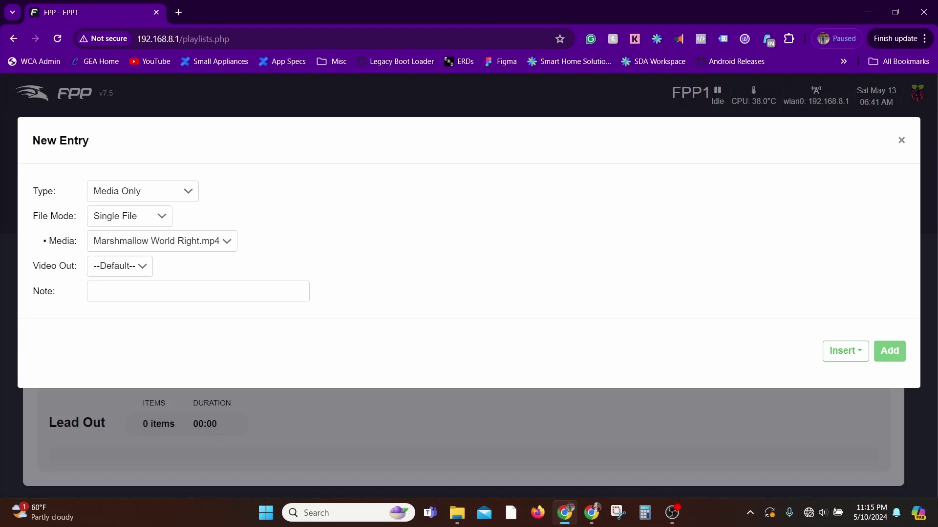
pyautogui.click(845, 350)
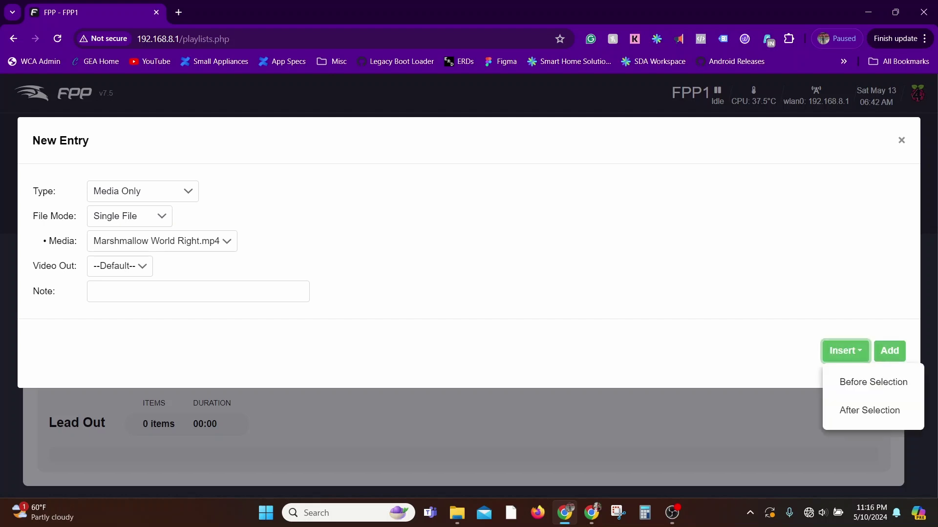
pyautogui.click(844, 351)
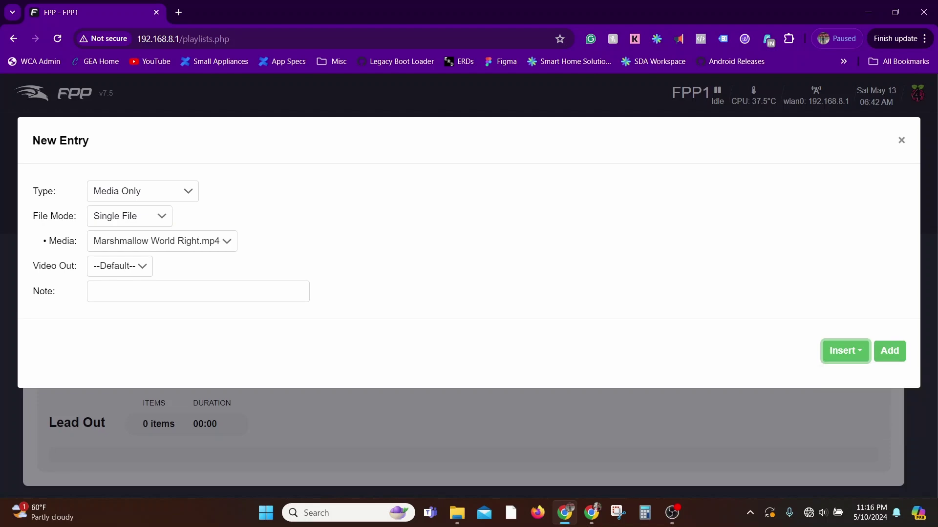
pyautogui.click(890, 350)
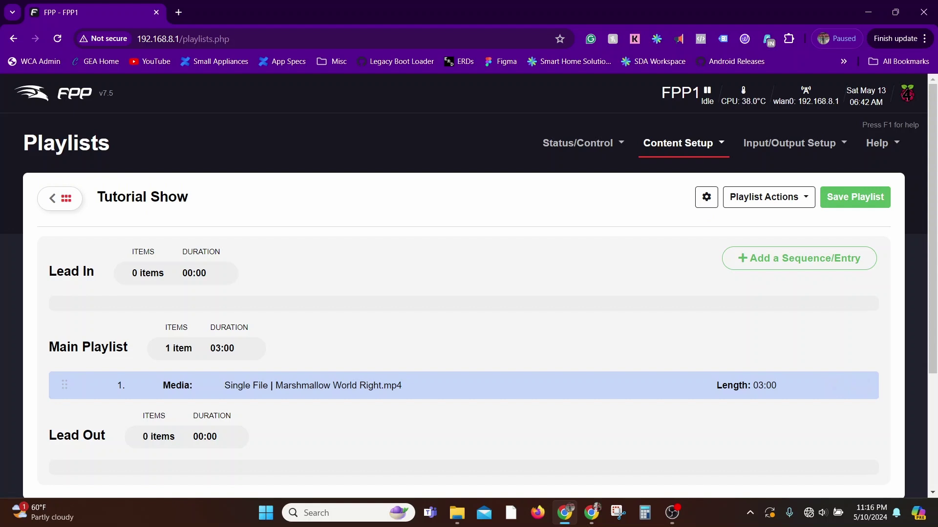
pyautogui.moveTo(830, 386)
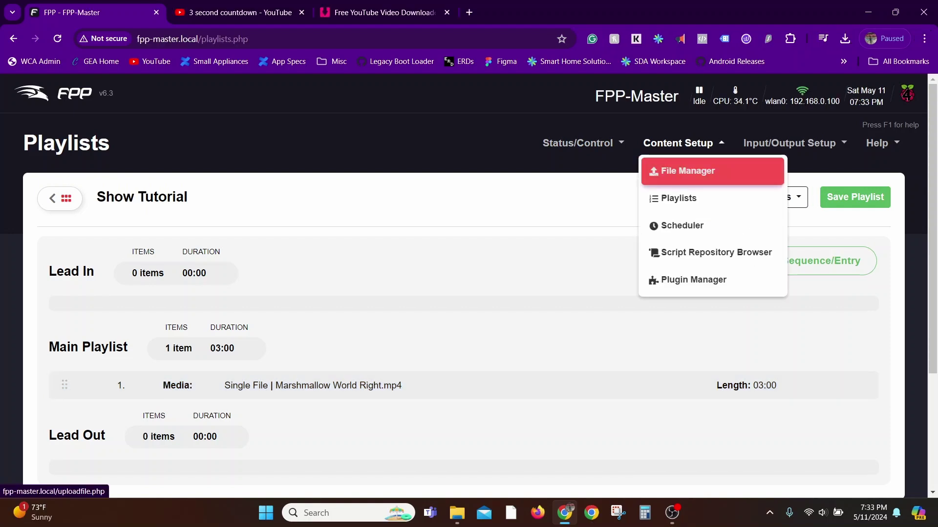
# Upload Mele Kaleke Maka Right.mp4 and 3 SECOND TIMER .mp4 to the File Manager's video files
pyautogui.click(681, 169)
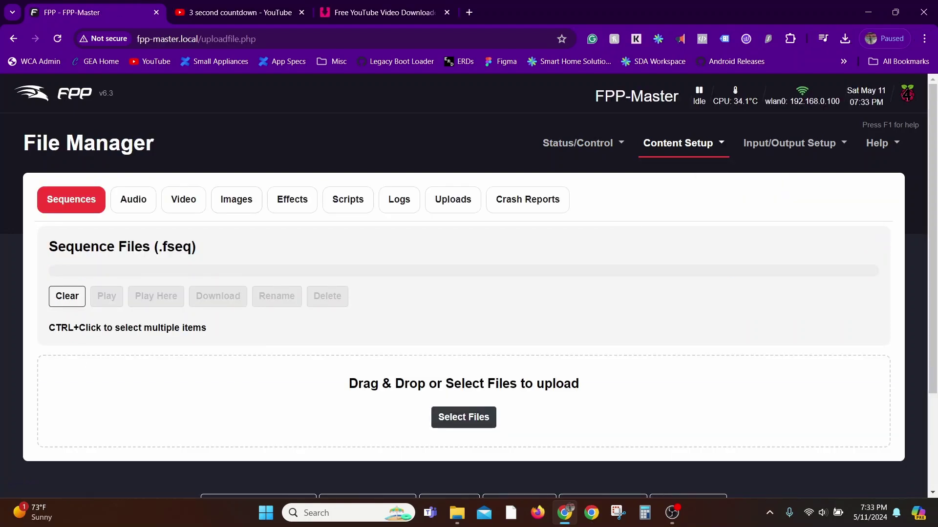
pyautogui.click(183, 199)
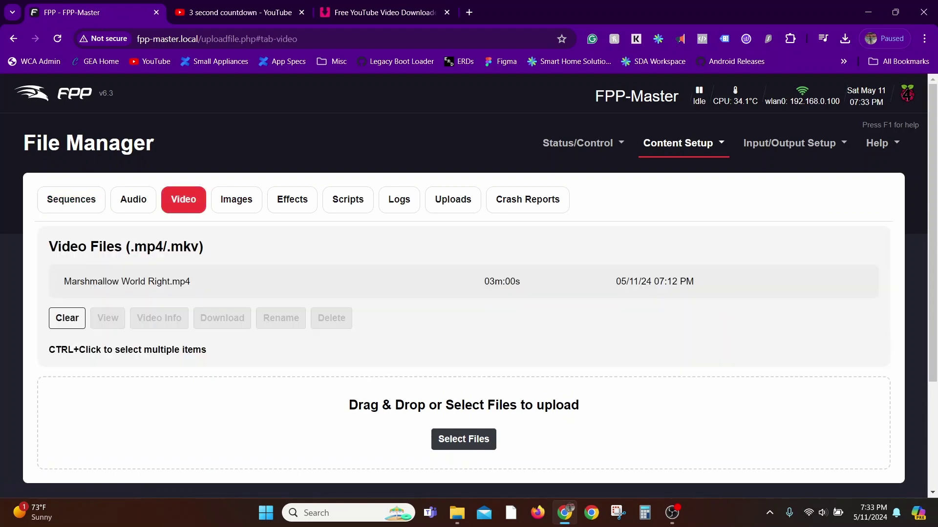
pyautogui.click(463, 439)
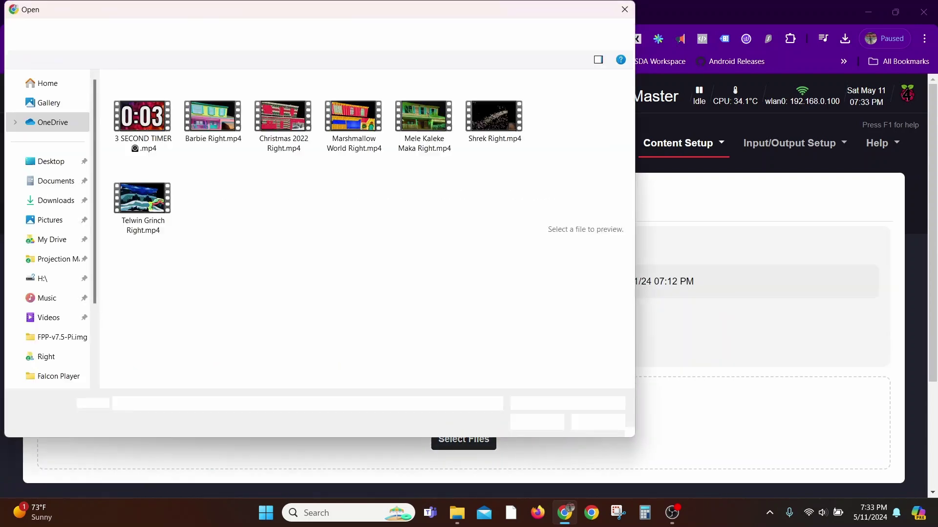
pyautogui.doubleClick(424, 117)
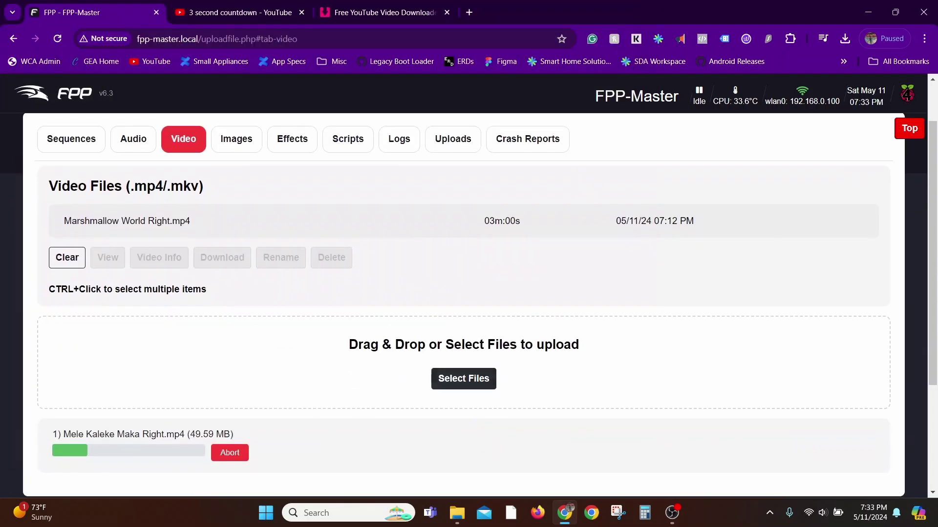
pyautogui.click(464, 379)
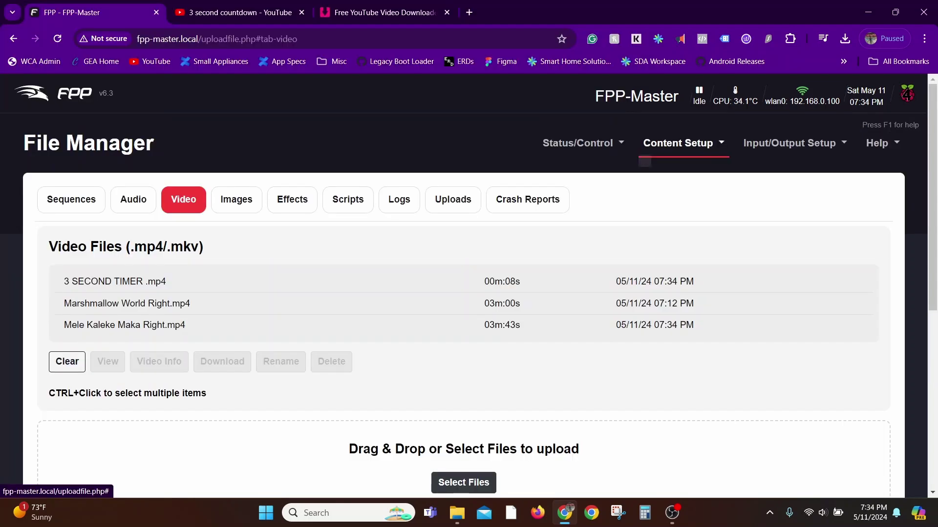
# Add 3 SECOND TIMER .mp4 as a Media Only entry to the Show Tutorial playlist and move it into the Lead In section
pyautogui.click(684, 143)
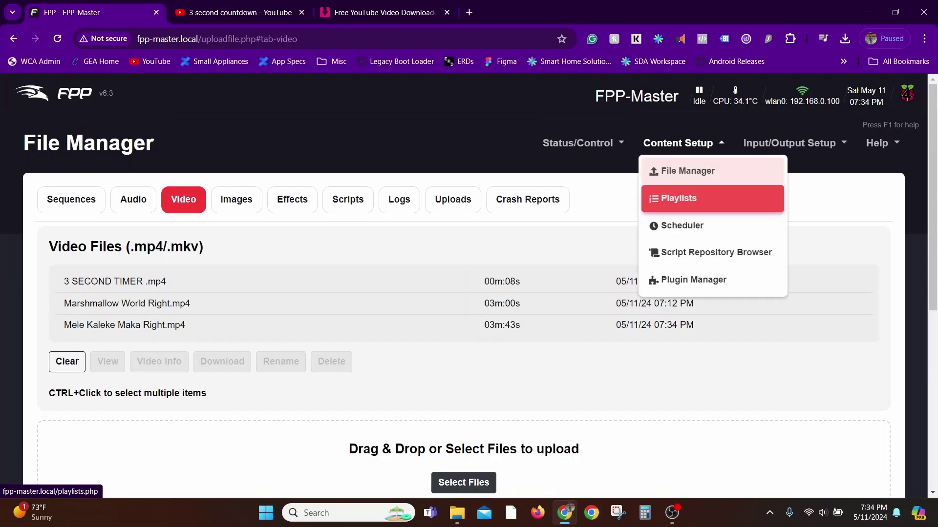
pyautogui.click(683, 198)
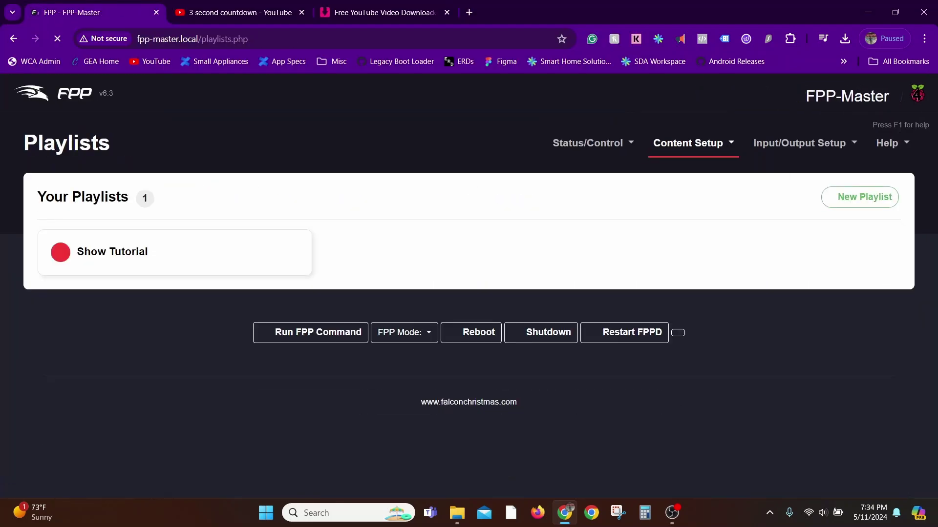
pyautogui.click(112, 250)
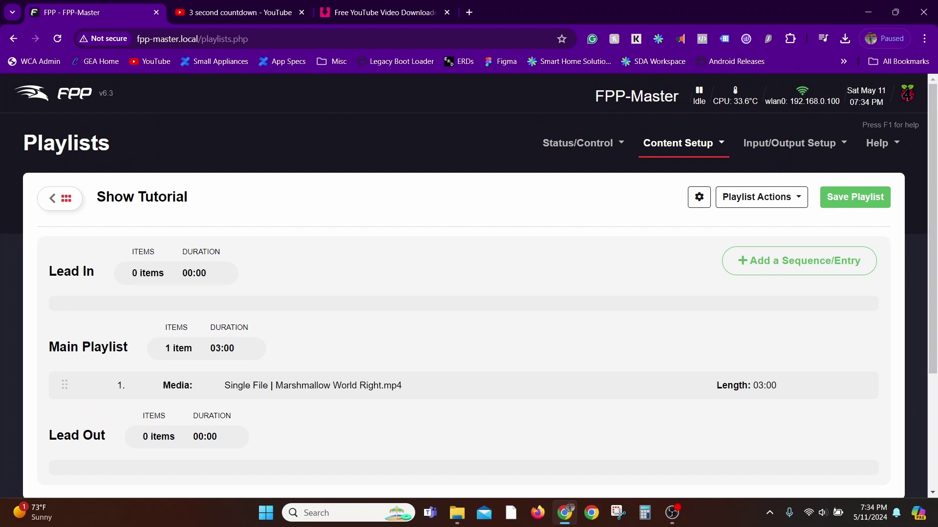
pyautogui.click(799, 261)
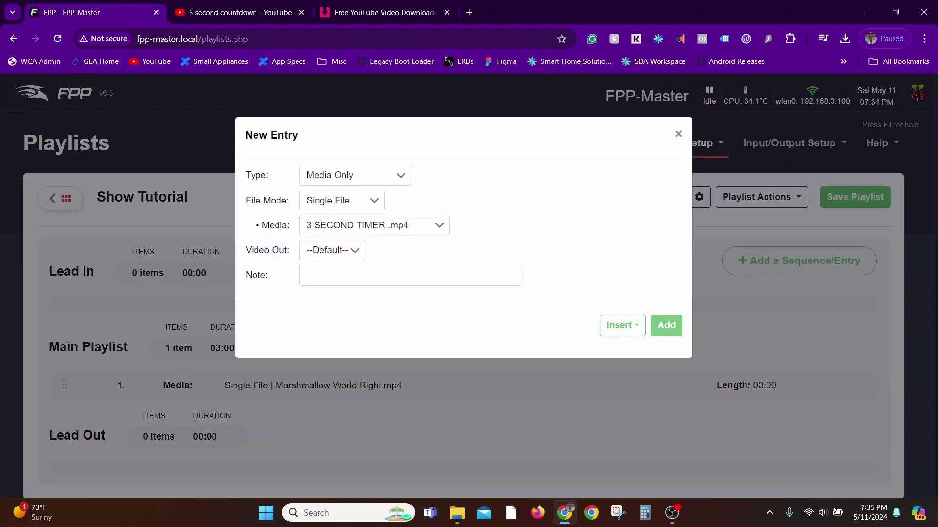
pyautogui.click(666, 326)
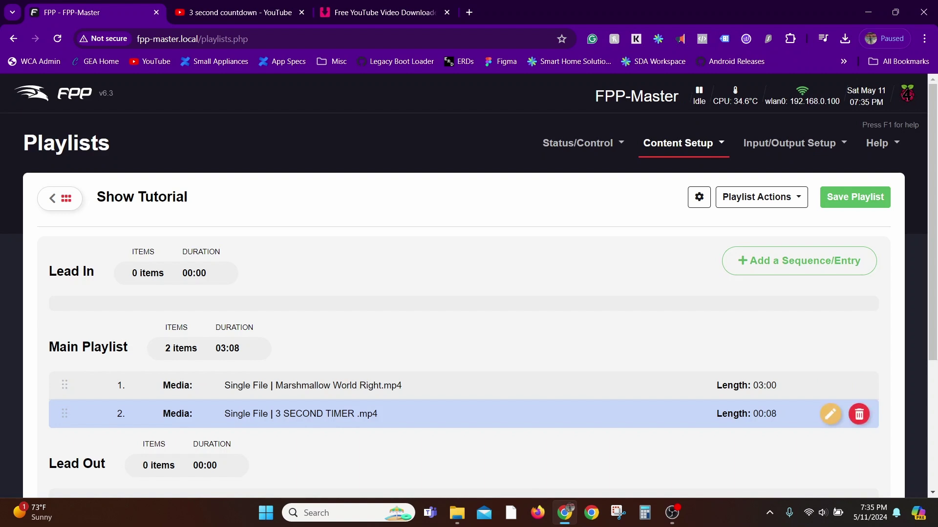
pyautogui.rightClick(100, 406)
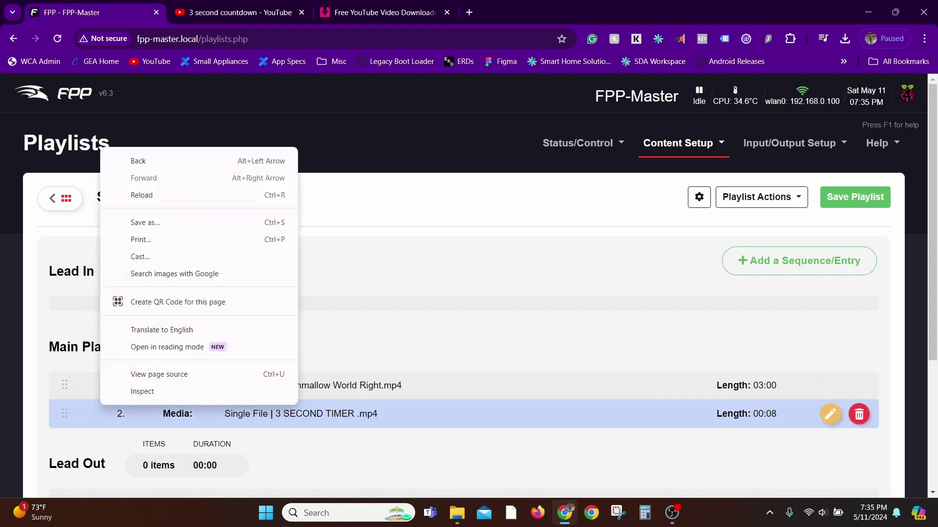
pyautogui.moveTo(101, 406); pyautogui.dragTo(64, 309)
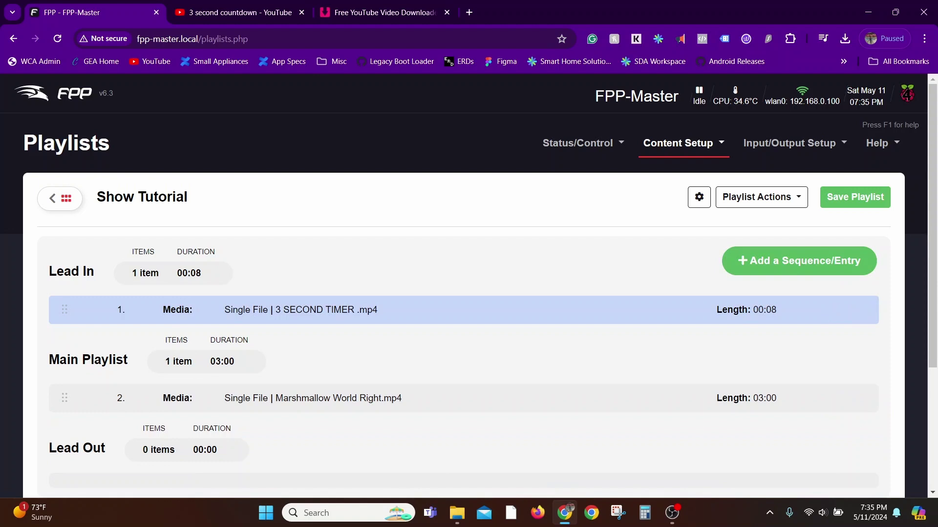
# Add Mele Kaleke Maka Right.mp4 as a Media Only entry to the main playlist and save the playlist
pyautogui.click(799, 262)
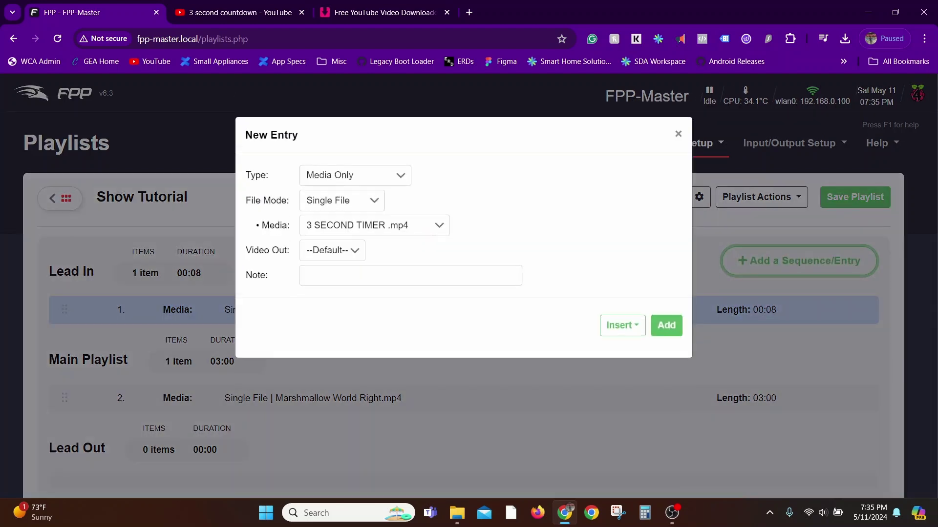
pyautogui.click(374, 226)
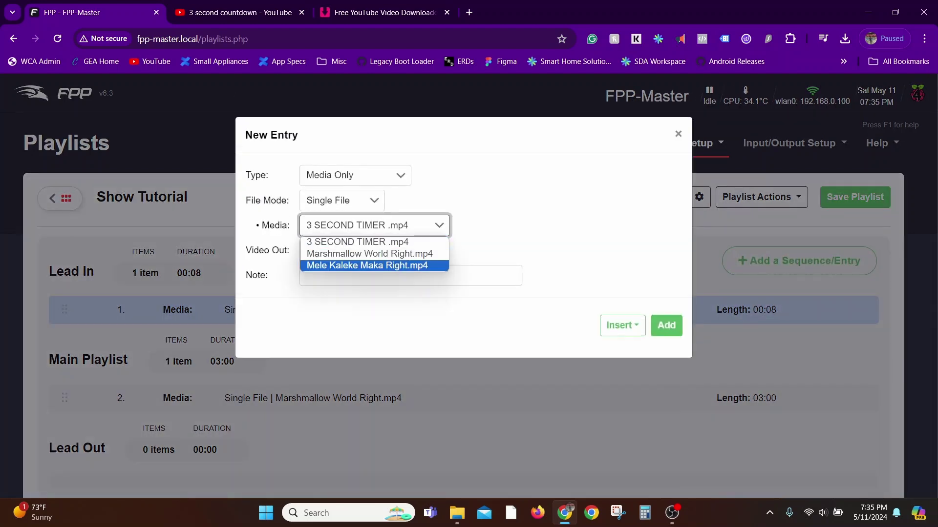
pyautogui.click(367, 266)
pyautogui.click(666, 325)
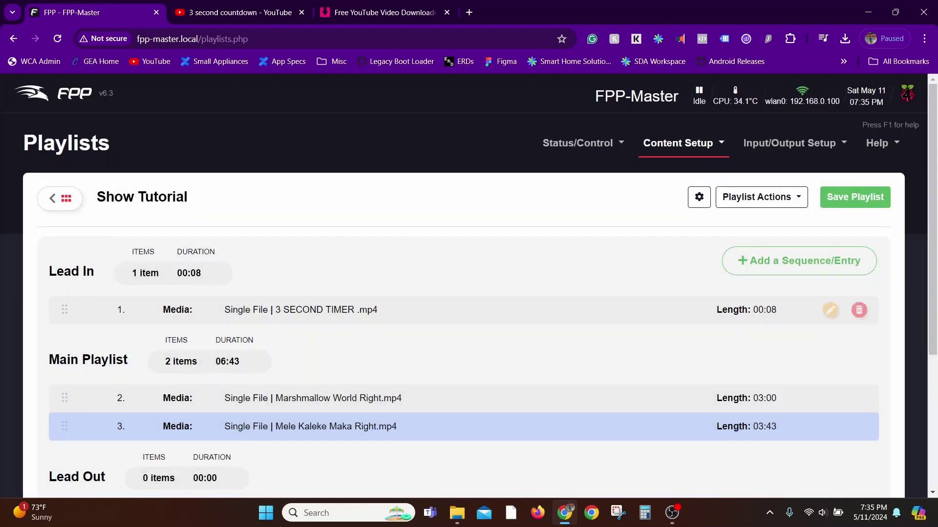
pyautogui.scroll(-1, 666, 398)
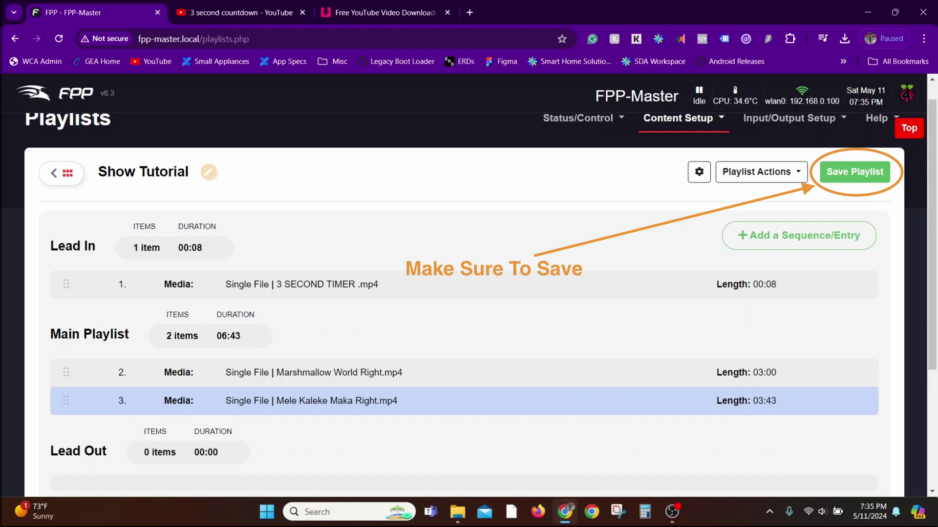
pyautogui.click(855, 172)
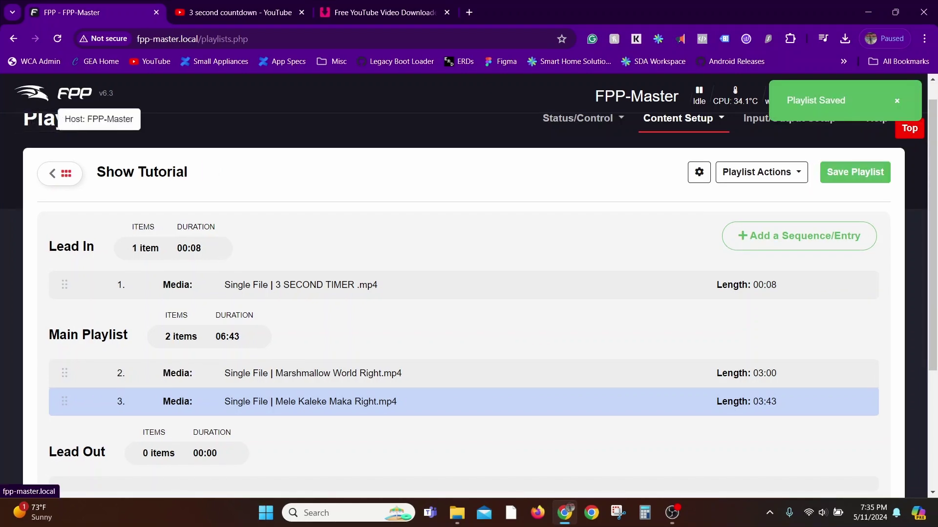
# Start playing the Show Tutorial playlist from the Status page
pyautogui.click(31, 94)
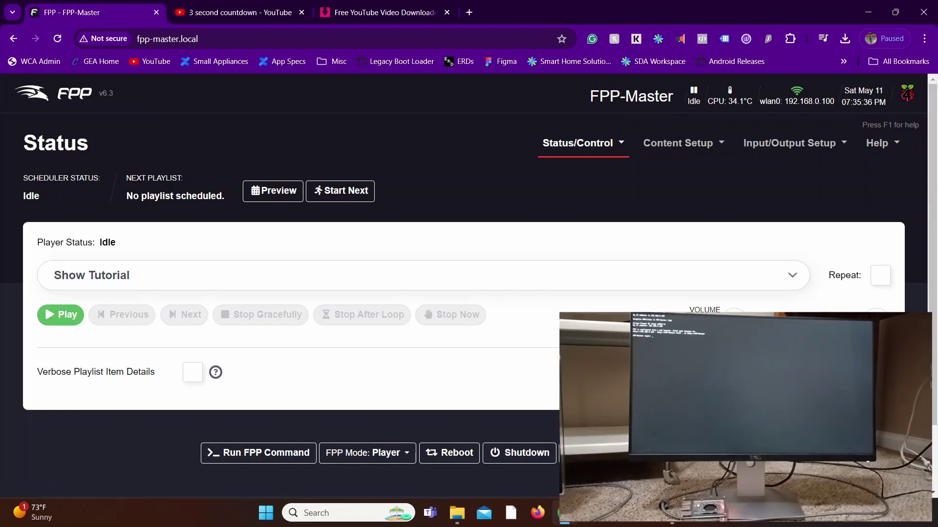
pyautogui.click(423, 275)
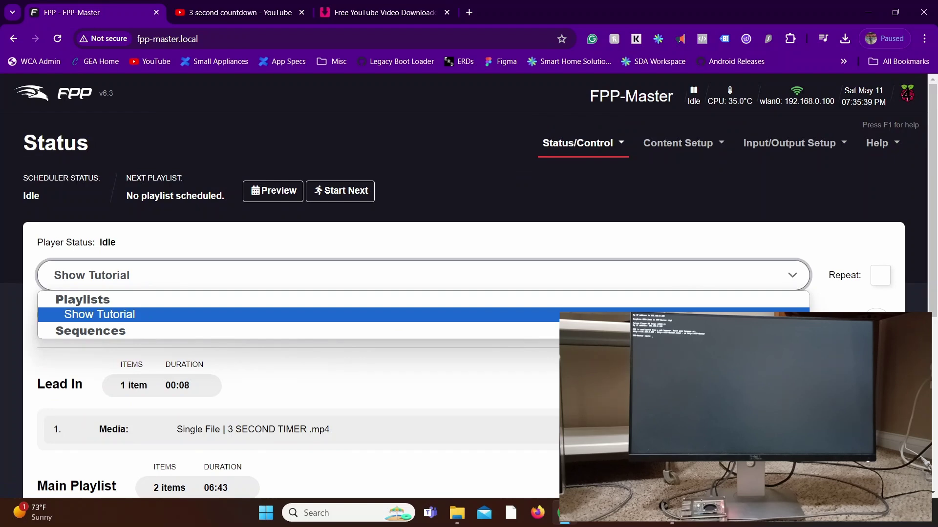
pyautogui.click(100, 315)
pyautogui.click(61, 316)
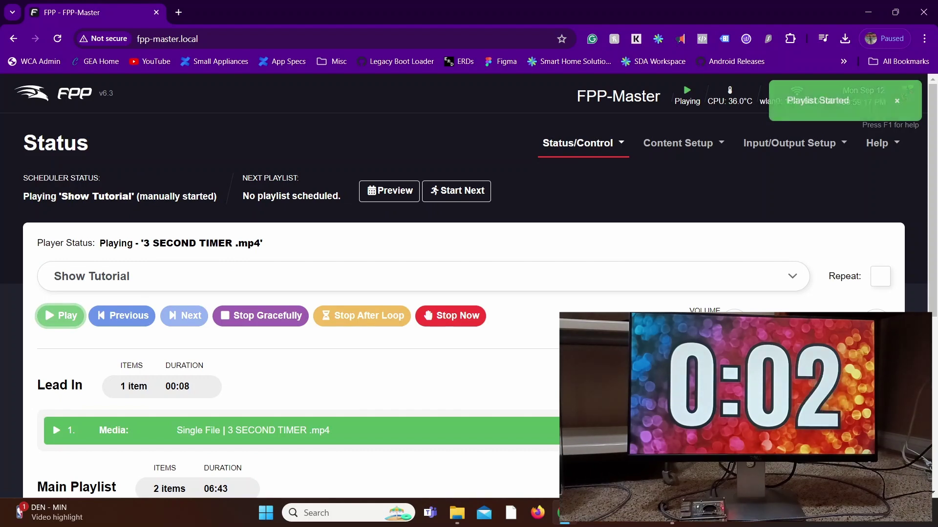
# Skip playback ahead to the next playlist item and review the Lead In and Main Playlist entries
pyautogui.click(184, 316)
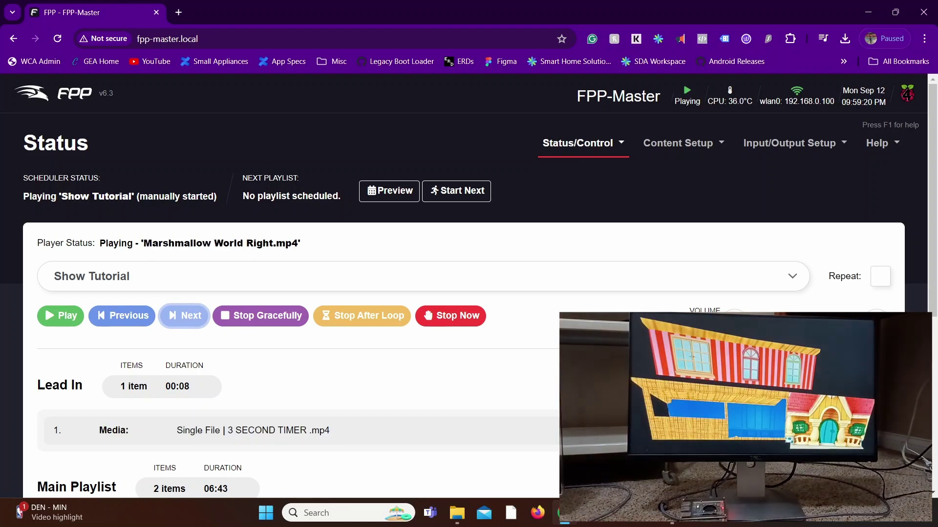
pyautogui.scroll(-2, 469, 293)
pyautogui.scroll(-2, 469, 293)
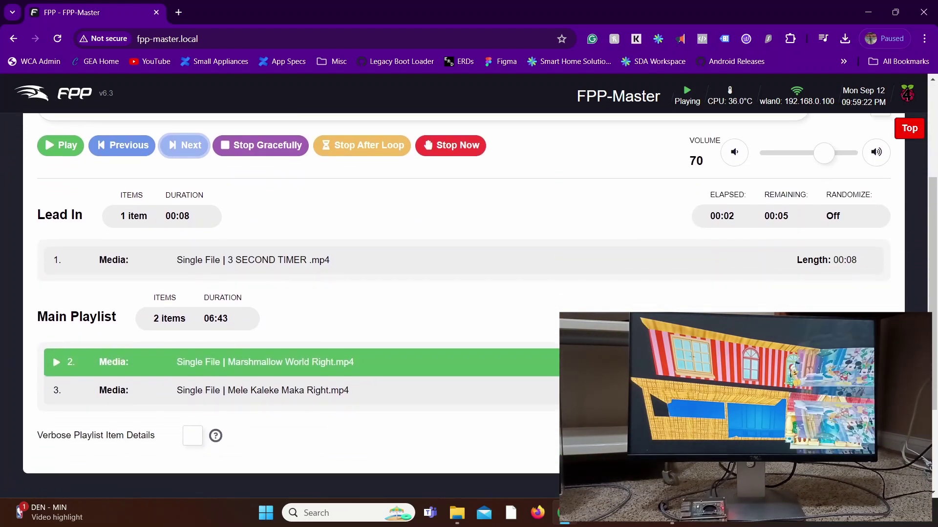
pyautogui.scroll(2, 468, 293)
pyautogui.scroll(-3, 469, 293)
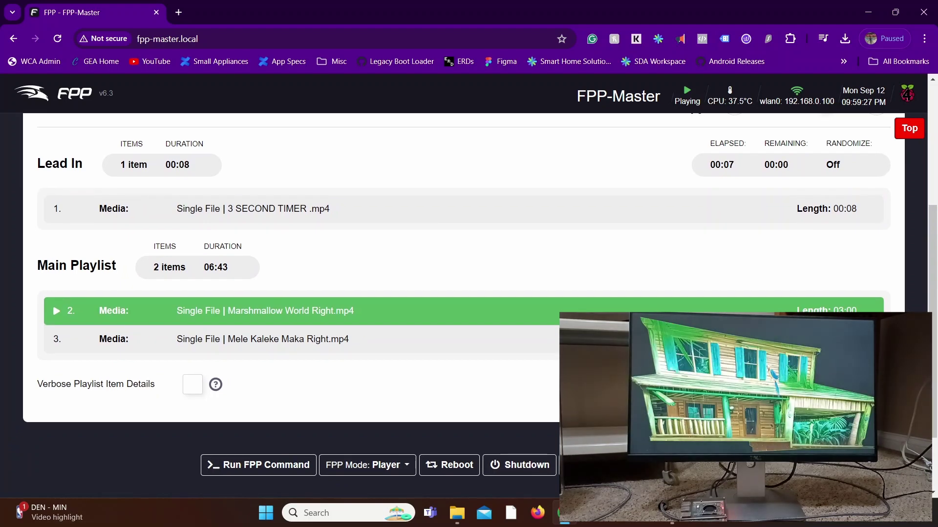
pyautogui.moveTo(215, 384)
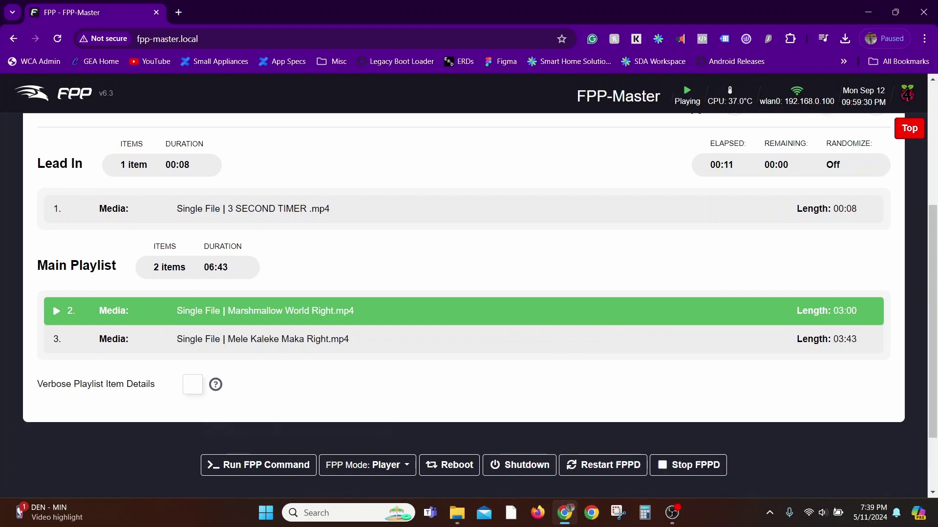
# Return playback of the Show Tutorial playlist to the previous item
pyautogui.scroll(5, 464, 303)
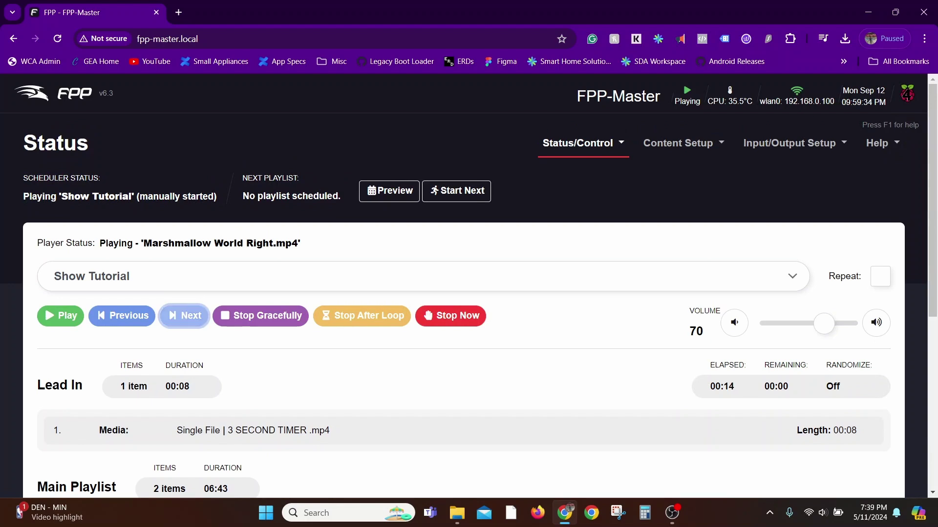
pyautogui.click(122, 317)
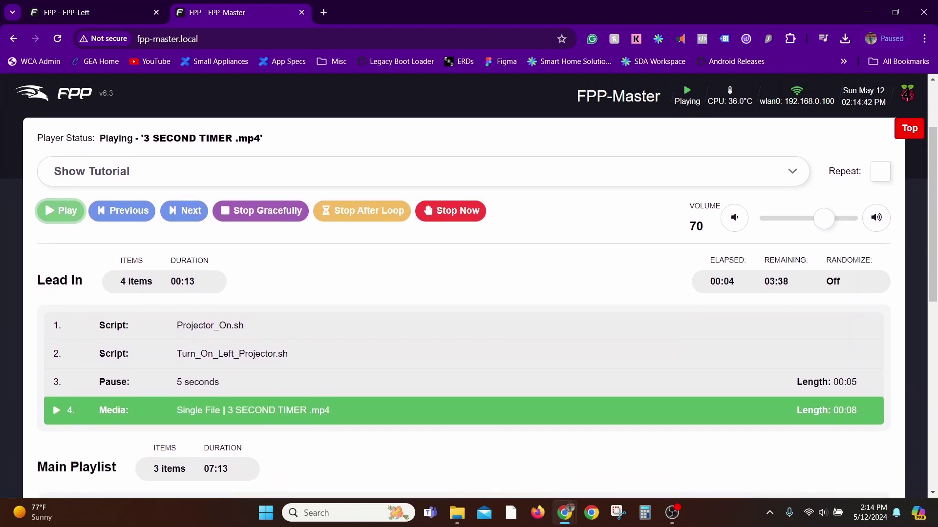
# Skip playback of Show Tutorial past Timer.mp4, Marshmallow World.mp4 and Mele Kaleke Maka.mp4
pyautogui.scroll(-1, 463, 306)
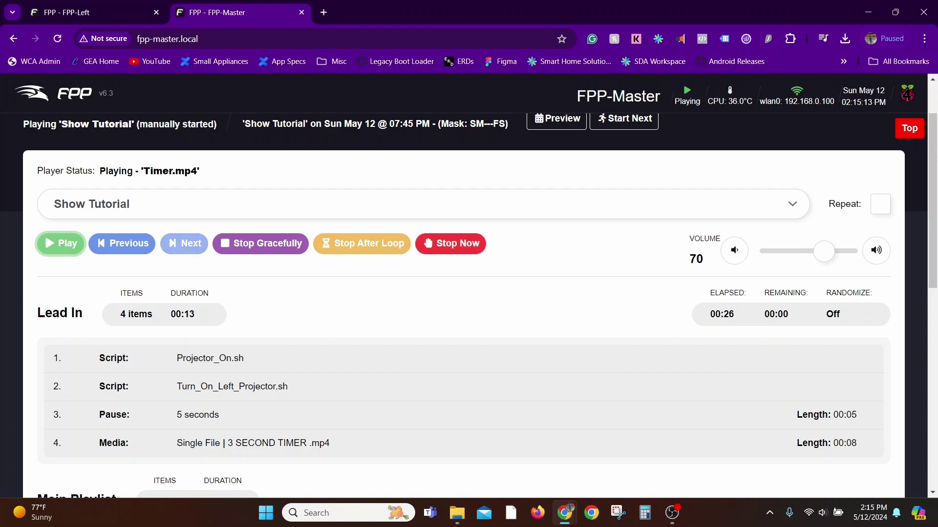
pyautogui.click(184, 244)
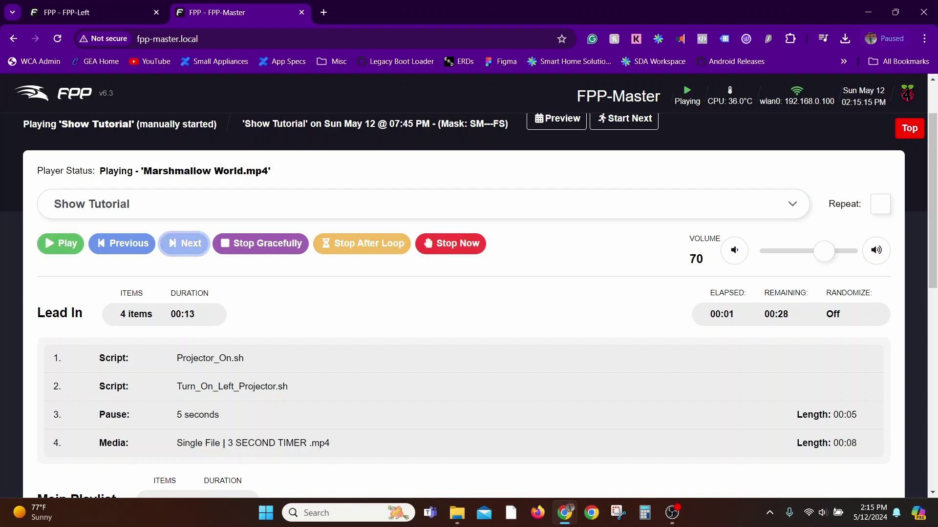
pyautogui.click(184, 244)
pyautogui.click(184, 243)
# Examine the scripts, pause and media entries in the Lead In, Main Playlist and Lead Out sections of Show Tutorial
pyautogui.scroll(-10, 468, 303)
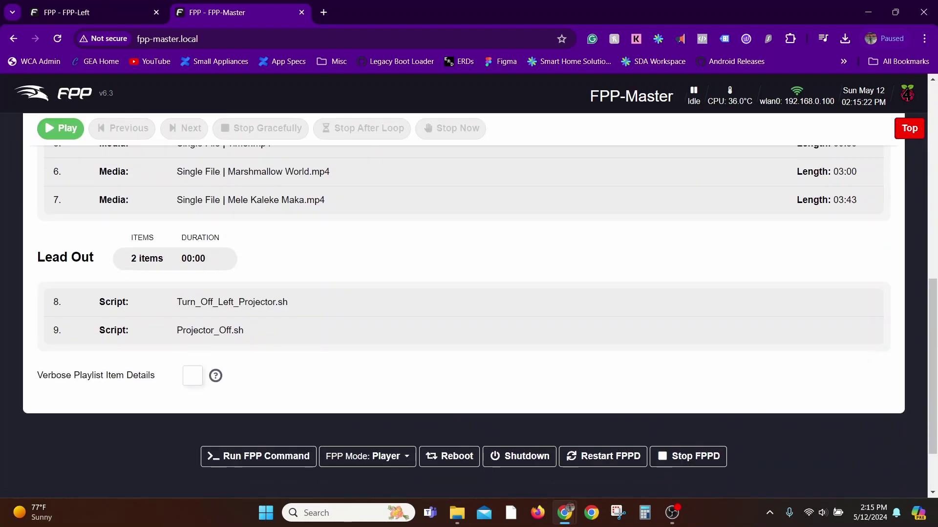
pyautogui.scroll(6, 469, 302)
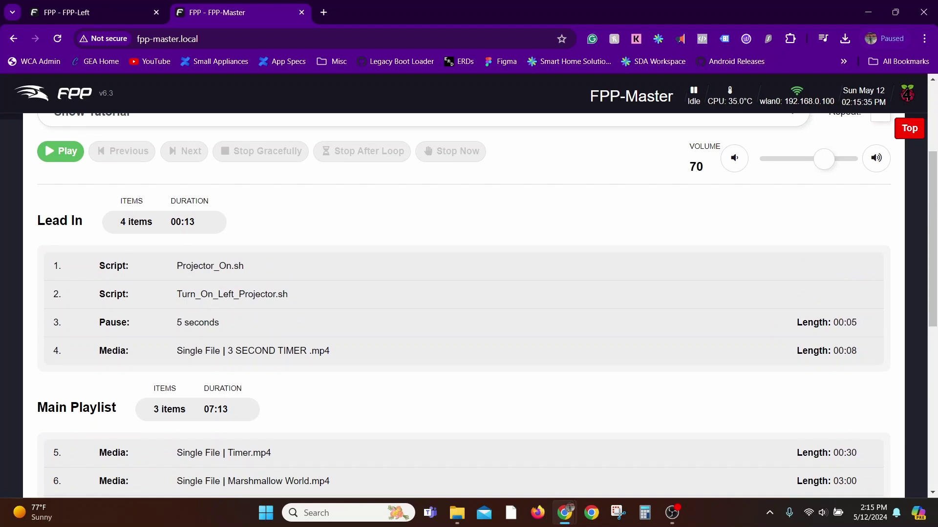
pyautogui.scroll(3, 469, 303)
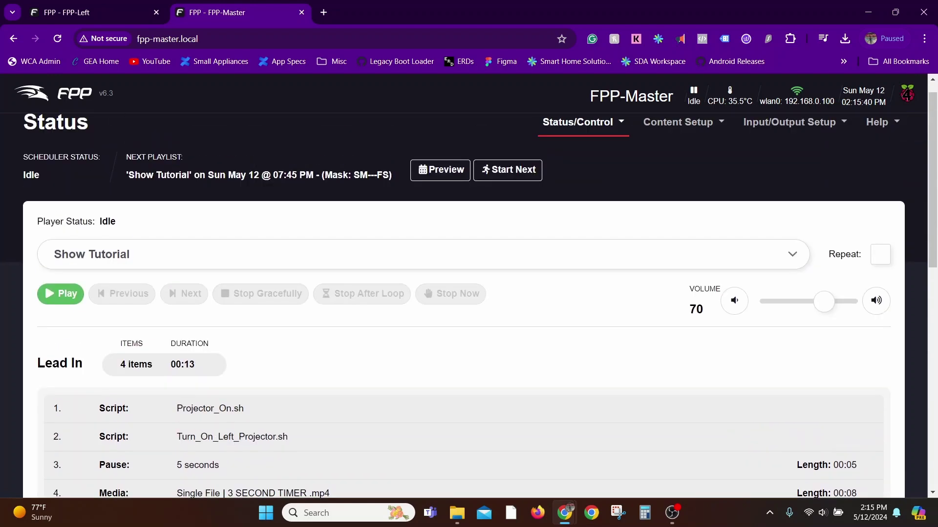
pyautogui.scroll(-8, 469, 303)
pyautogui.scroll(5, 469, 303)
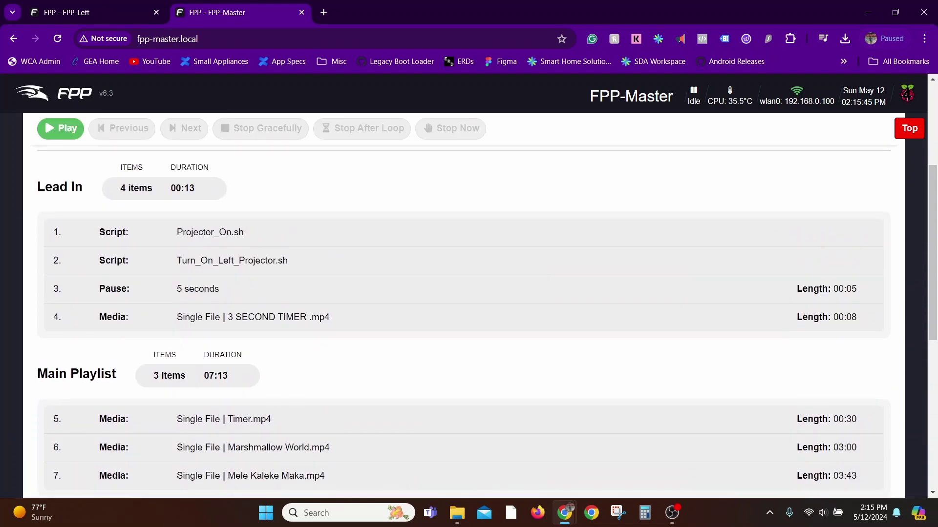
pyautogui.scroll(-1, 469, 303)
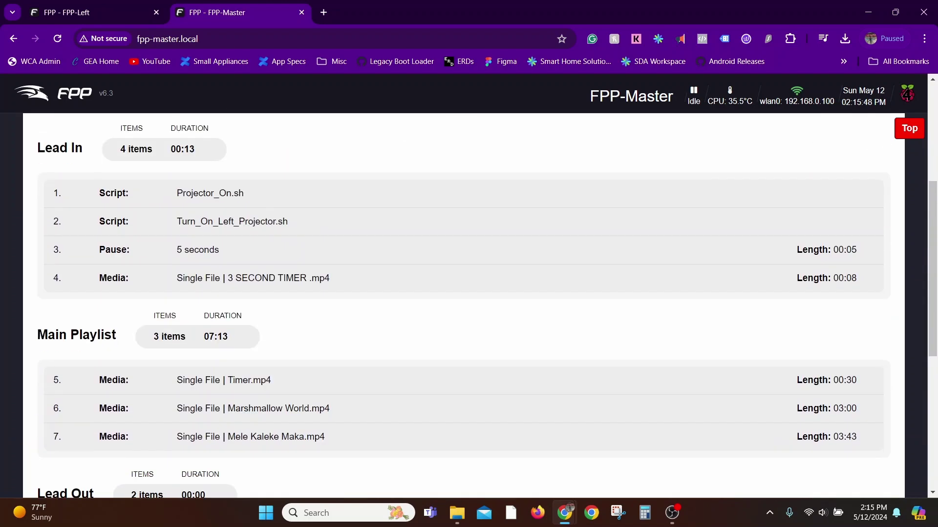
pyautogui.scroll(-3, 469, 303)
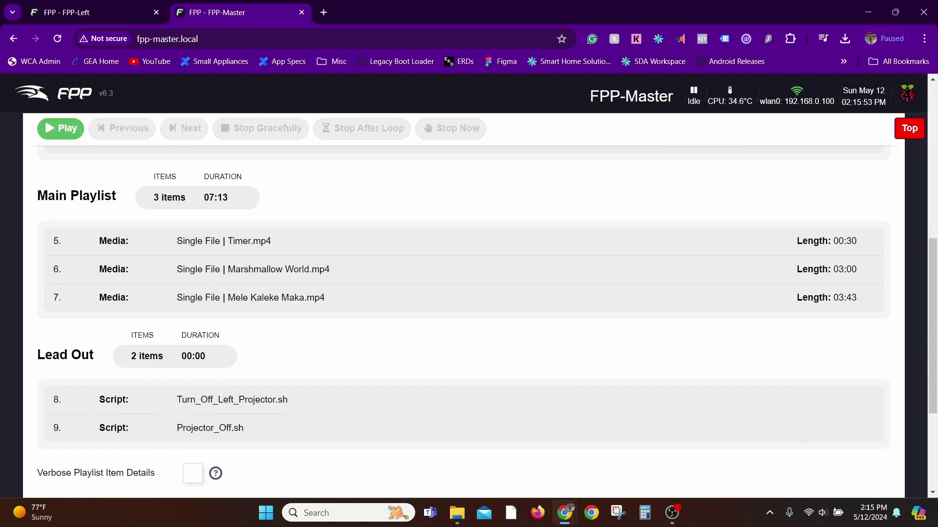
pyautogui.scroll(8, 469, 303)
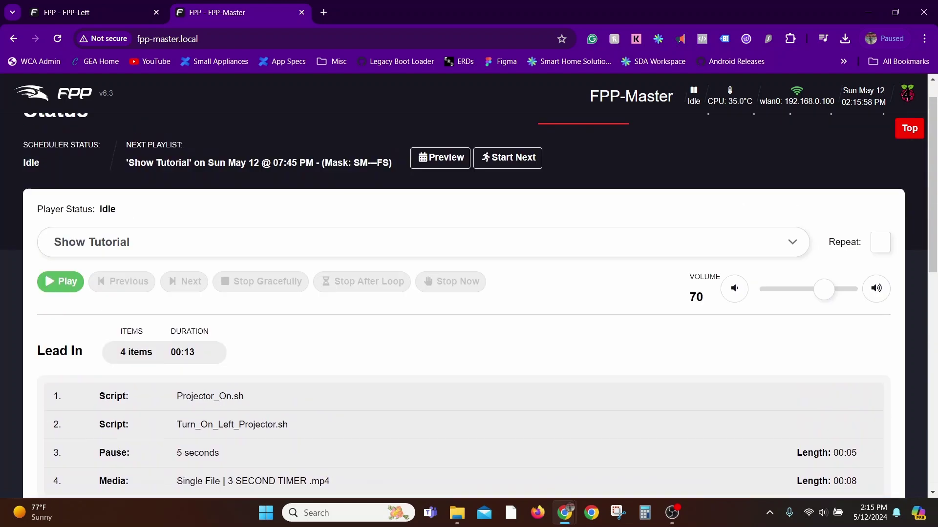
# Create a new playlist named Opening Sequence
pyautogui.click(678, 143)
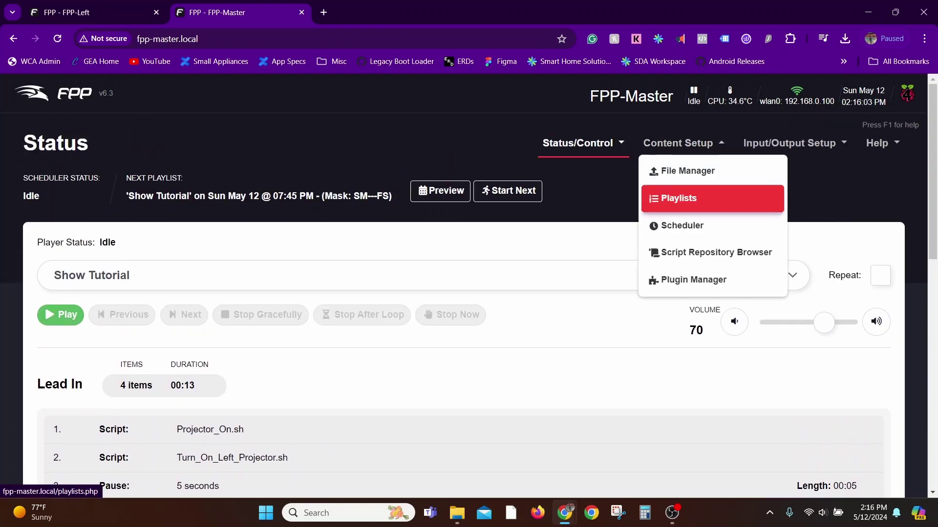
pyautogui.click(679, 198)
pyautogui.click(859, 197)
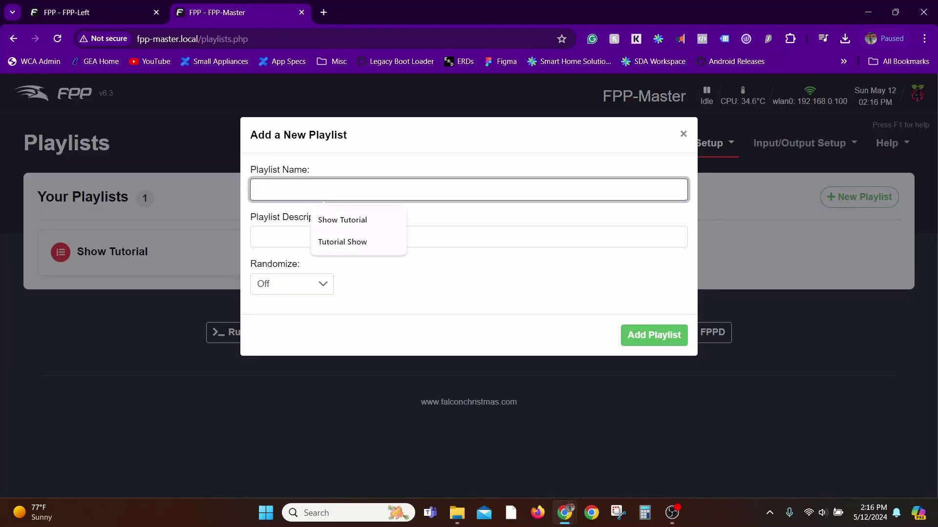
pyautogui.write('Opening Sequence')
pyautogui.click(653, 335)
# Add a Script entry running Projector_On.sh to the Opening Sequence playlist
pyautogui.click(798, 260)
pyautogui.click(355, 175)
pyautogui.click(333, 320)
pyautogui.click(360, 201)
pyautogui.click(337, 229)
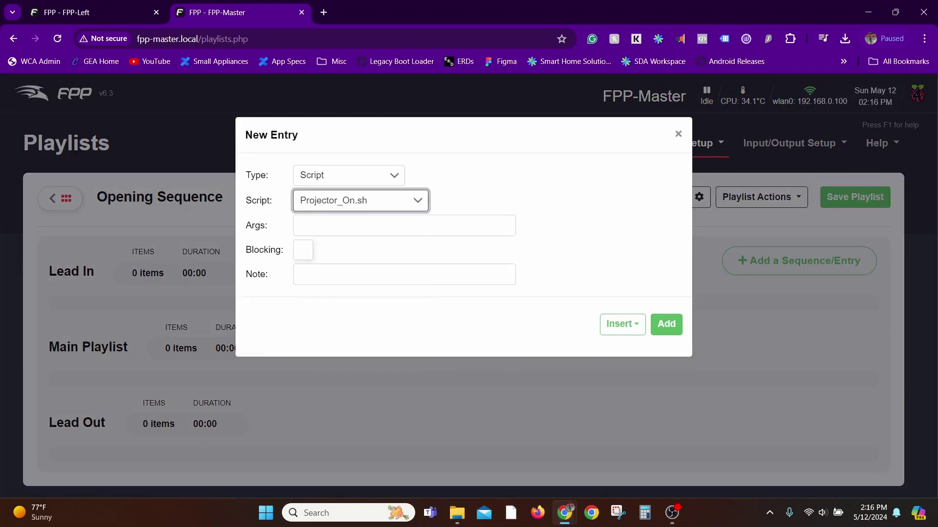
pyautogui.click(666, 324)
# Add a second Script entry running Turn_On_Left_Projector.sh to the Opening Sequence playlist
pyautogui.click(798, 261)
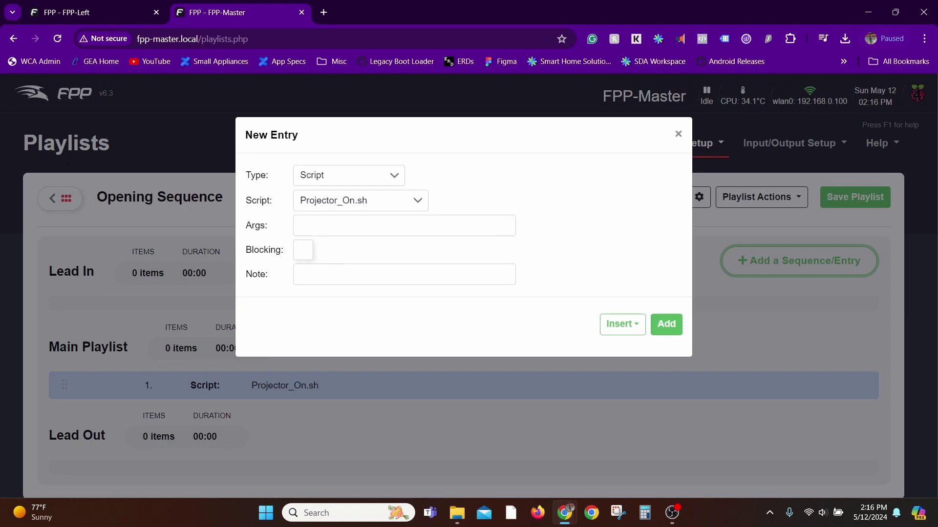
pyautogui.click(360, 200)
pyautogui.click(356, 253)
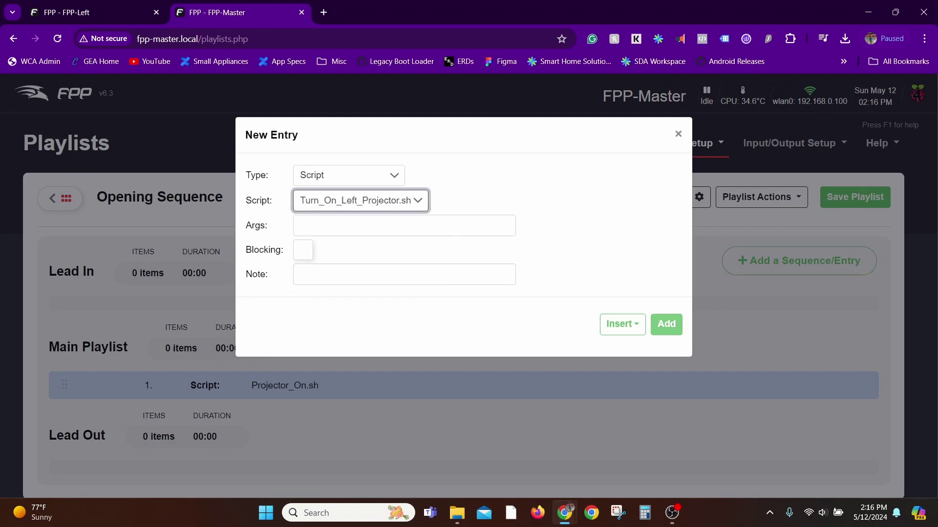
pyautogui.click(666, 324)
# Add a Pause entry of 5 seconds after the two projector scripts
pyautogui.click(799, 261)
pyautogui.click(348, 175)
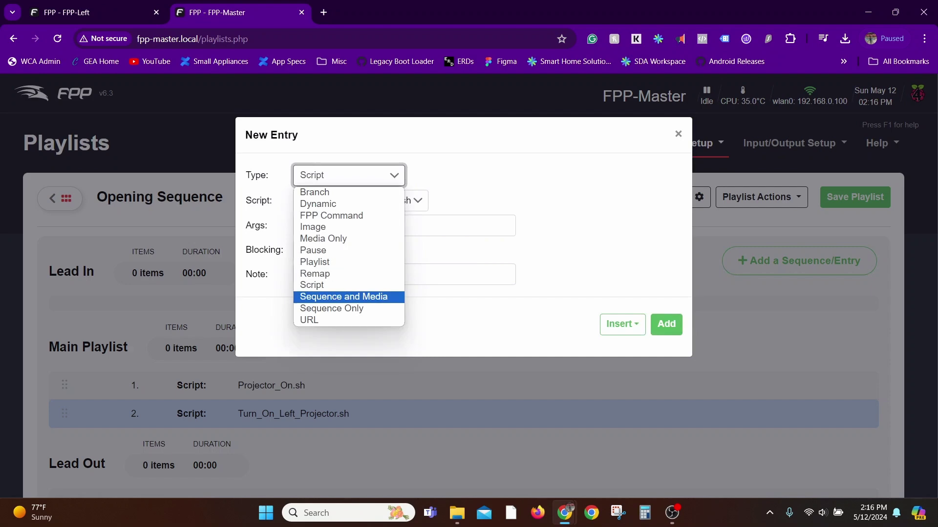
pyautogui.click(312, 250)
pyautogui.press('Tab')
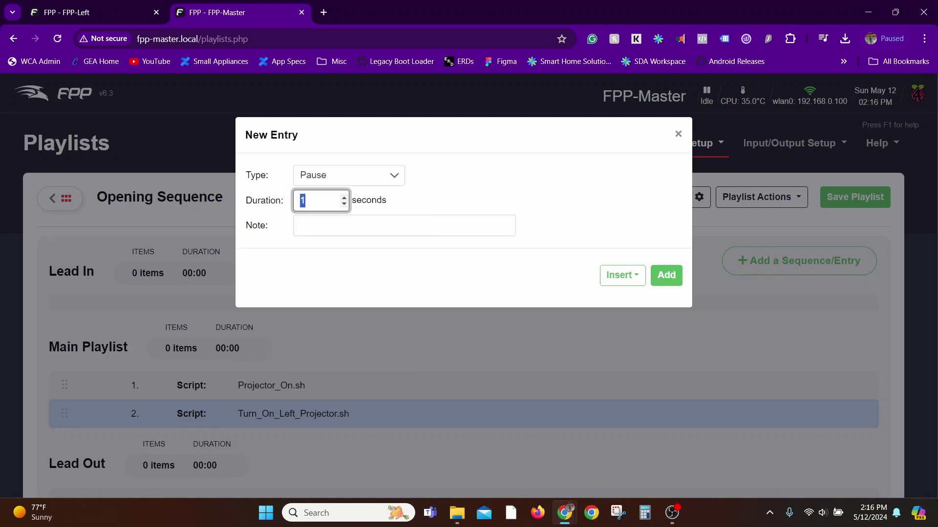
pyautogui.write('5')
pyautogui.click(666, 275)
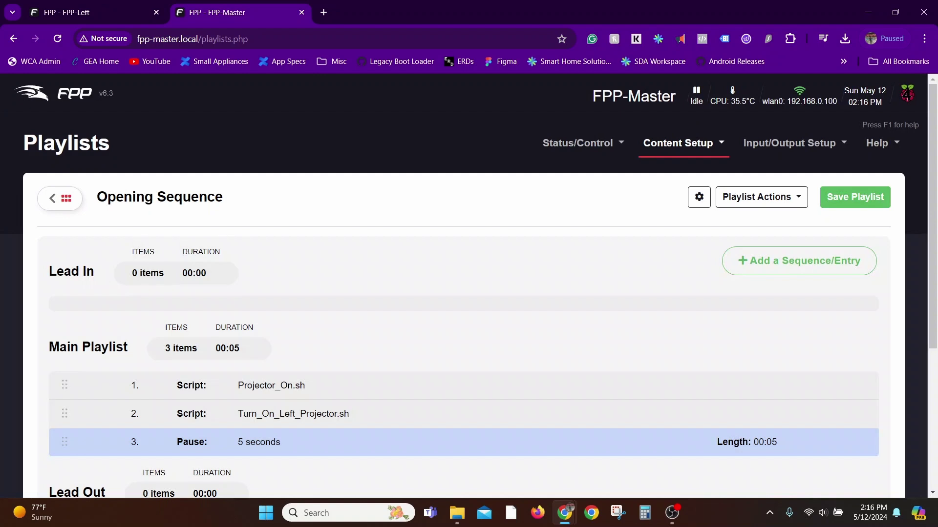
# Save the Opening Sequence playlist and return to the overview of playlists
pyautogui.scroll(-1, 732, 421)
pyautogui.scroll(1, 732, 421)
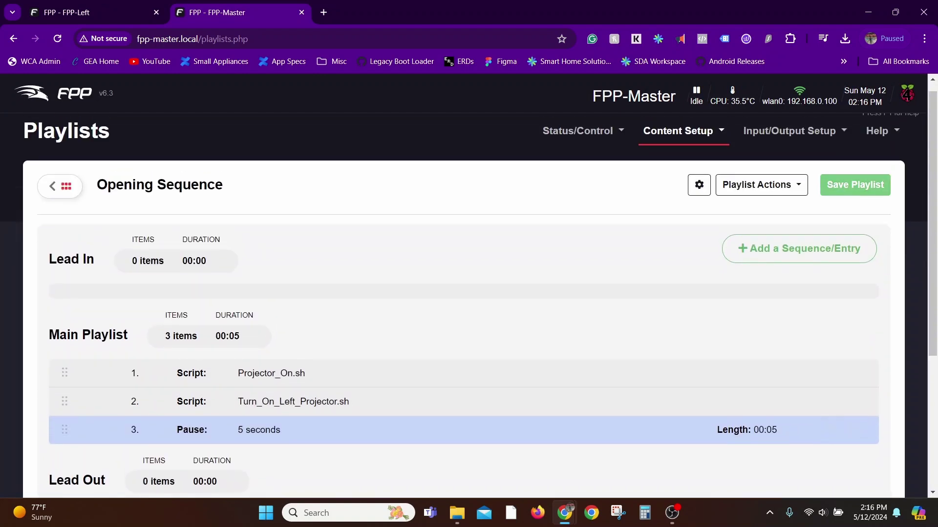
pyautogui.click(855, 189)
pyautogui.click(61, 186)
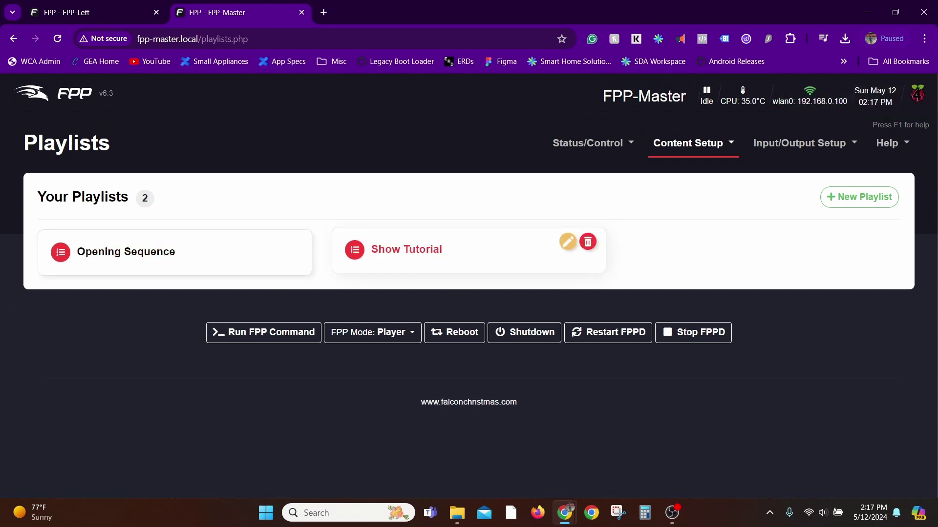
# Open the Show Tutorial playlist and delete the two projector-on scripts and the 5-second pause from its Lead In
pyautogui.click(440, 250)
pyautogui.click(859, 310)
pyautogui.click(859, 310)
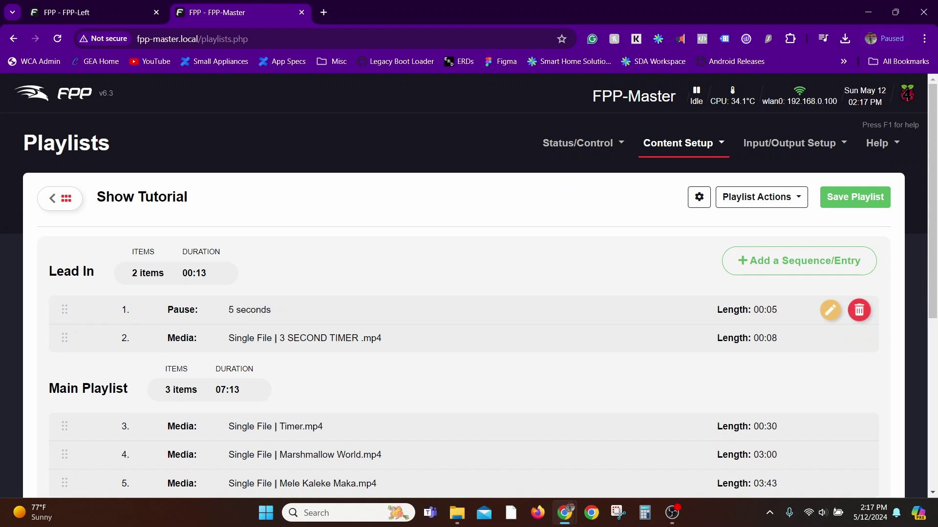
pyautogui.click(859, 310)
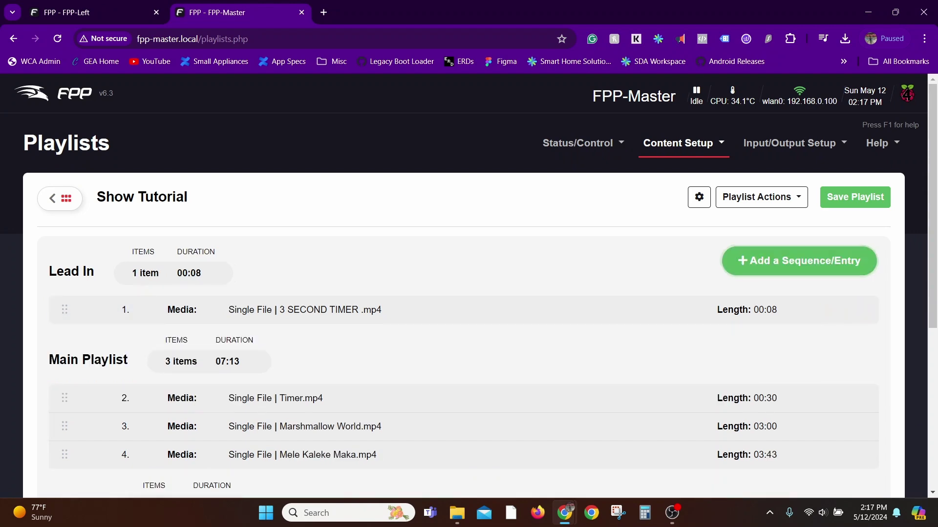
# Add Opening Sequence as a Playlist entry, move it to the start of the Lead In, and leave Show Tutorial without saving
pyautogui.click(799, 261)
pyautogui.click(349, 175)
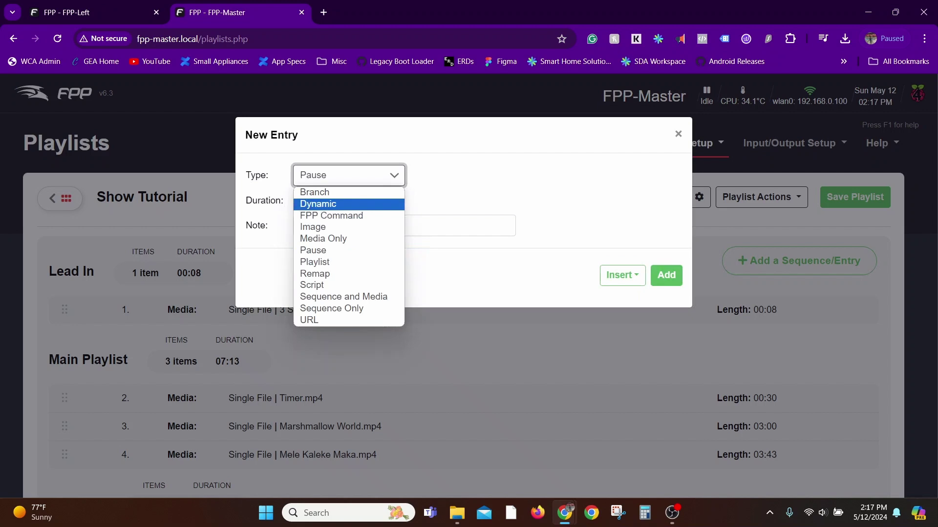
pyautogui.click(315, 262)
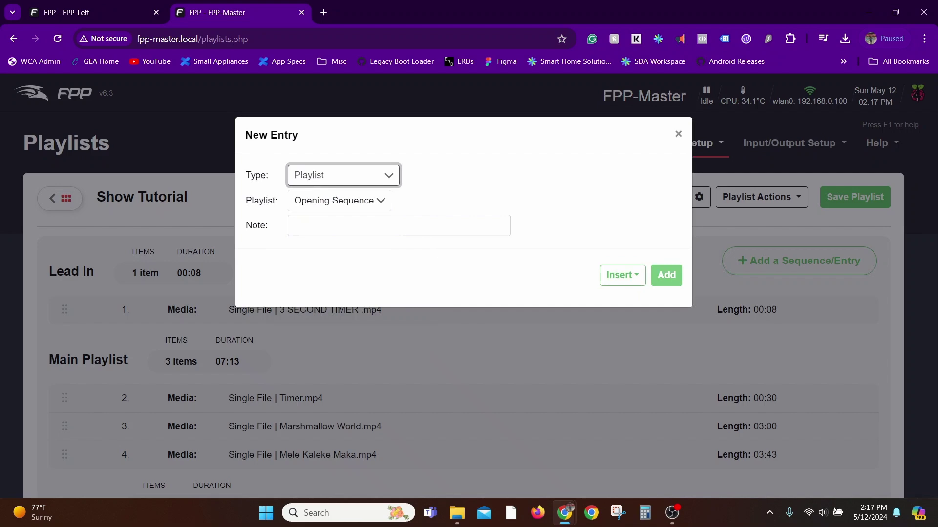
pyautogui.click(667, 275)
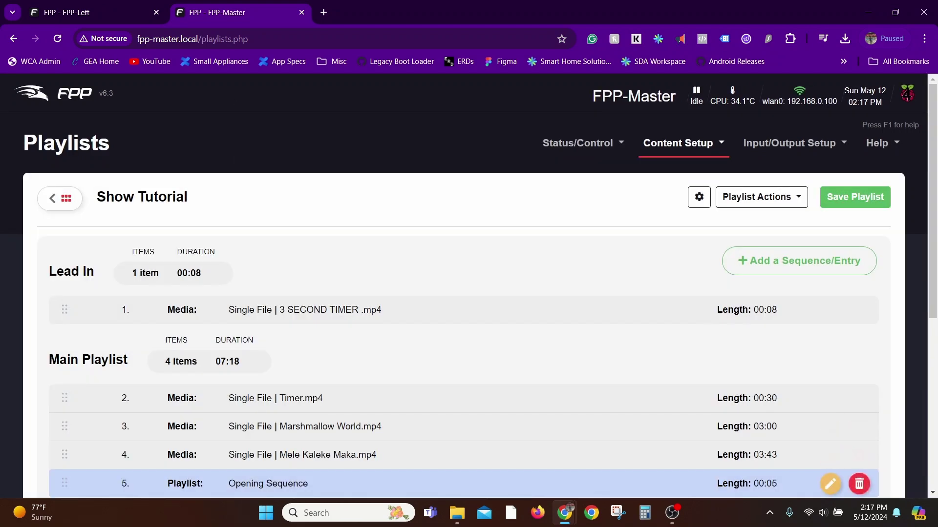
pyautogui.moveTo(65, 483); pyautogui.dragTo(65, 309)
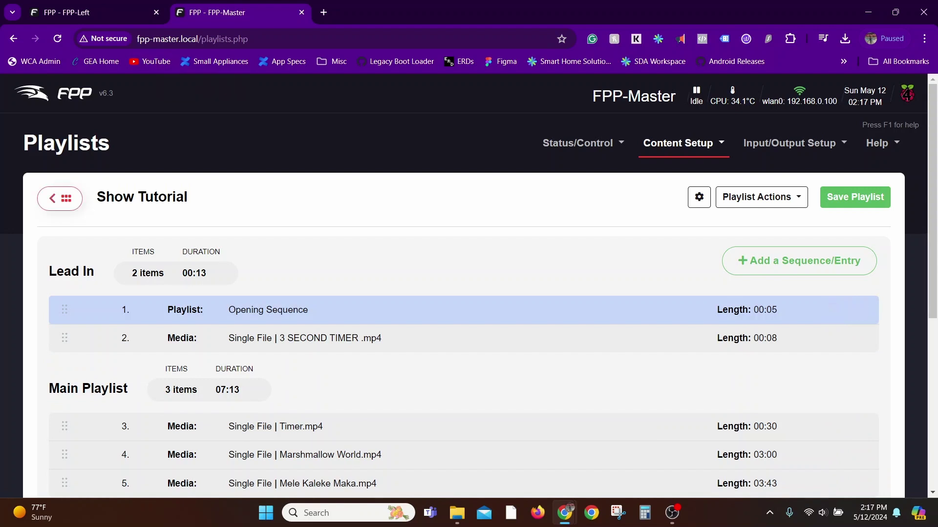
pyautogui.click(60, 199)
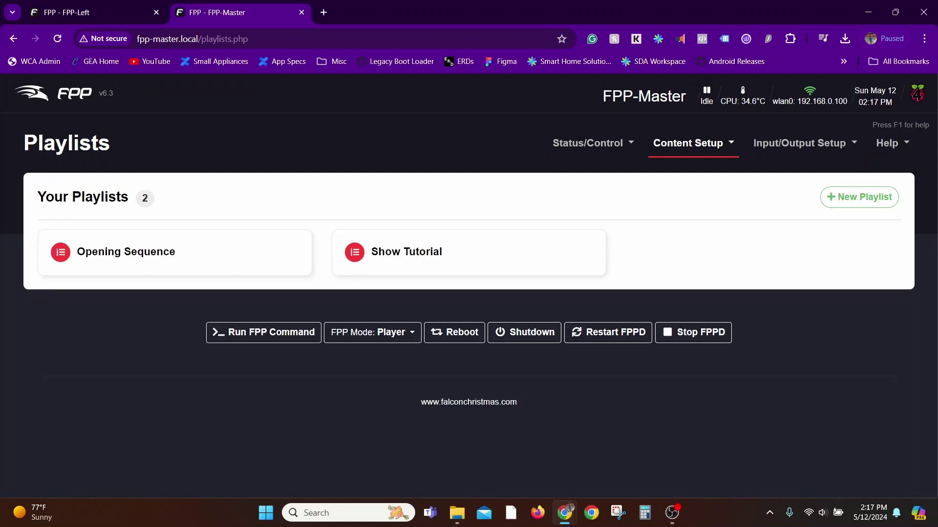
# Add 3 SECOND TIMER .mp4 as a Media Only entry to the Opening Sequence playlist and save it
pyautogui.moveTo(171, 250)
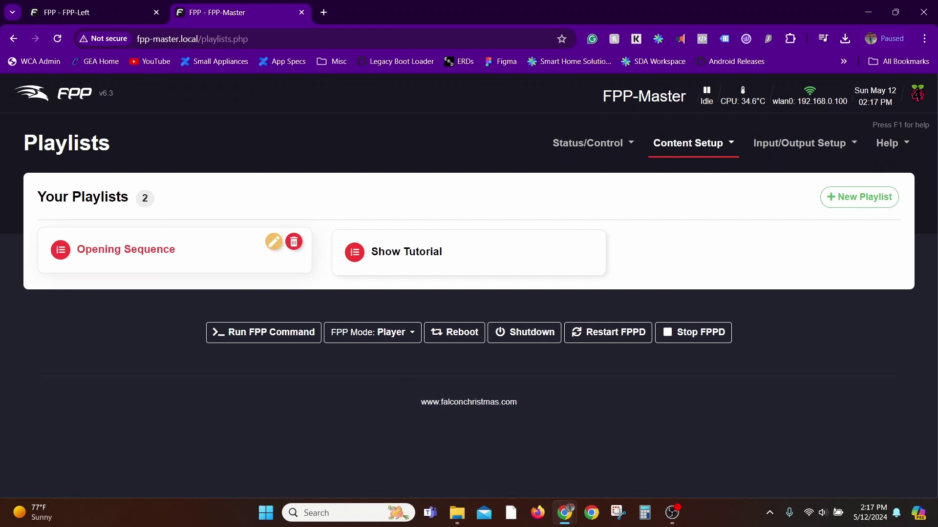
pyautogui.click(171, 250)
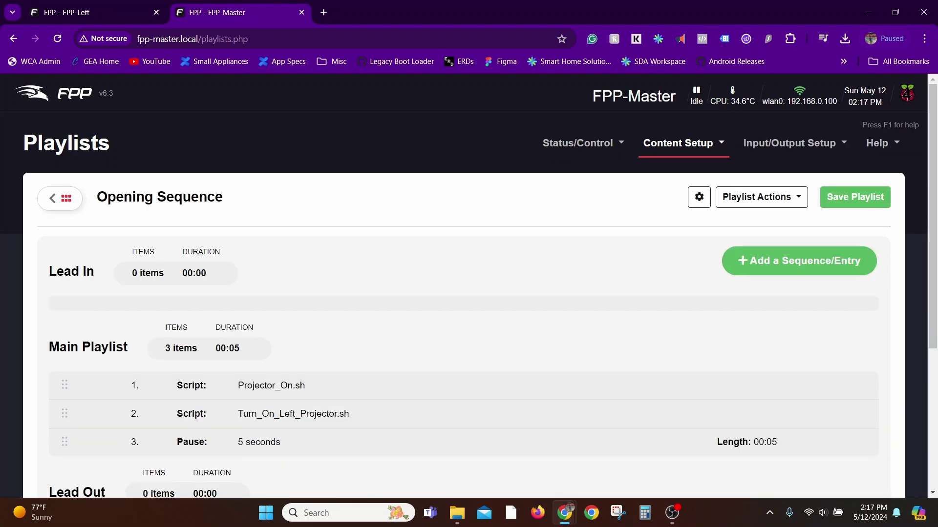
pyautogui.click(799, 261)
pyautogui.click(343, 175)
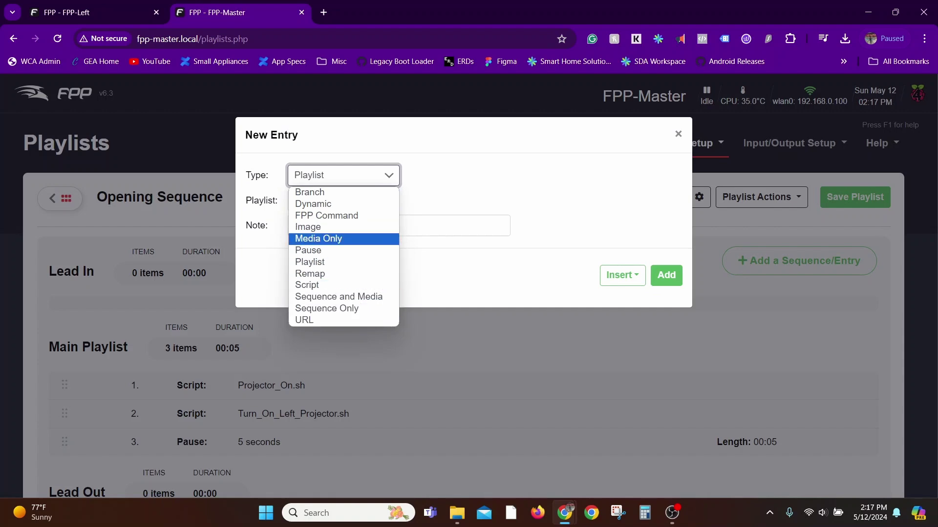
pyautogui.click(308, 228)
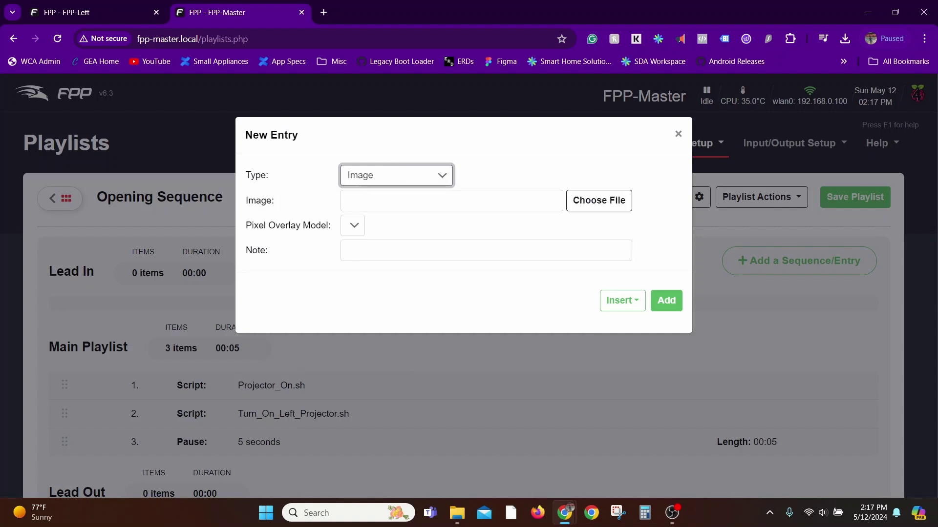
pyautogui.click(396, 175)
pyautogui.press('Down')
pyautogui.press('Return')
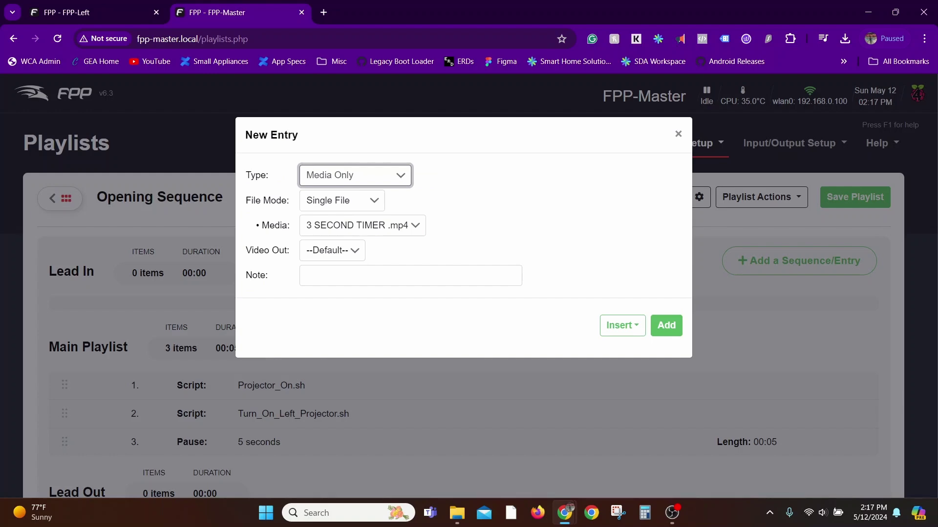
pyautogui.click(666, 325)
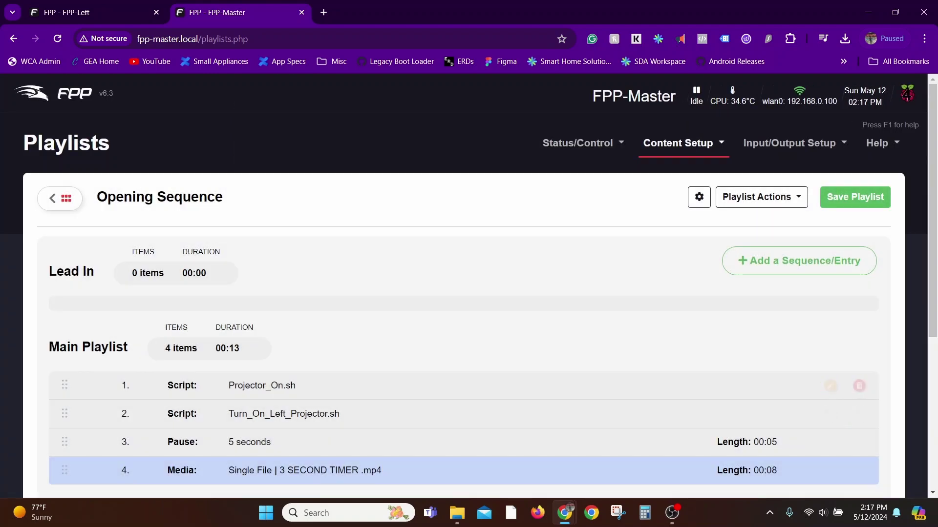
pyautogui.click(854, 196)
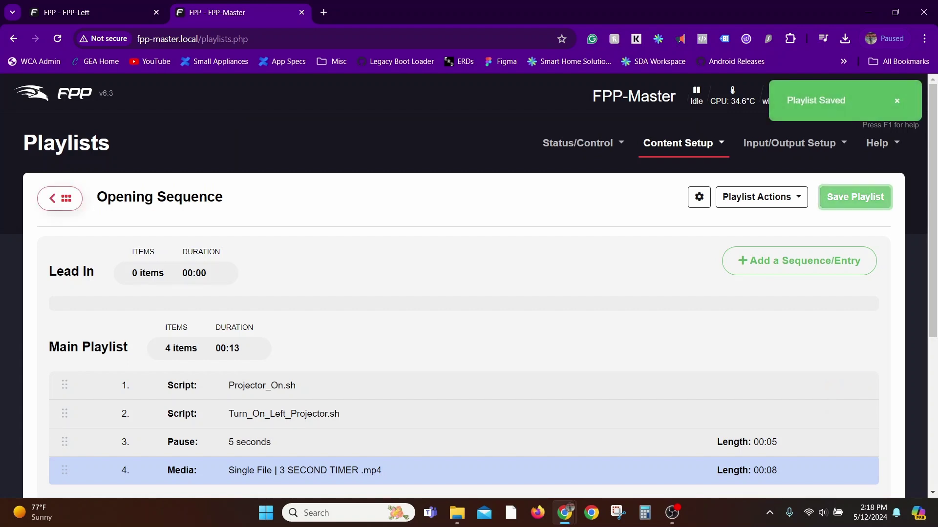
# Reopen the Show Tutorial playlist to edit its Lead In entries
pyautogui.click(60, 198)
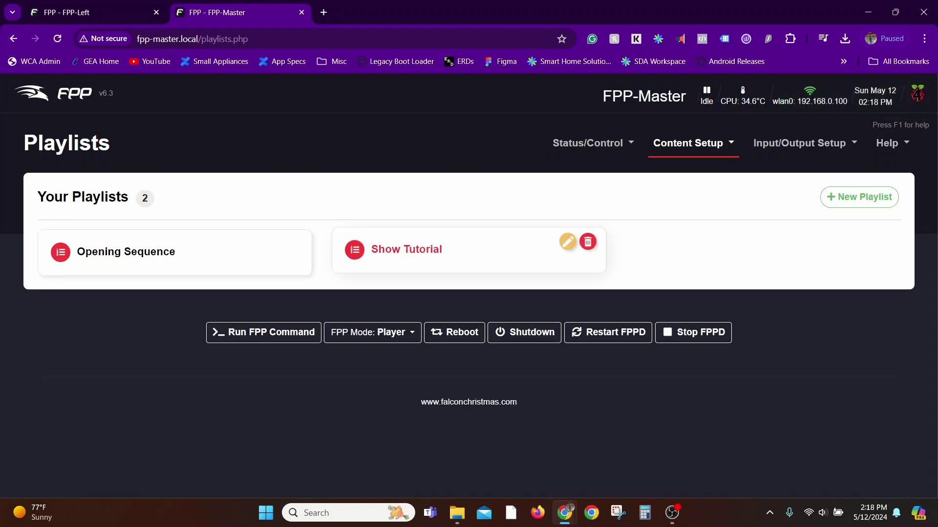
pyautogui.click(406, 249)
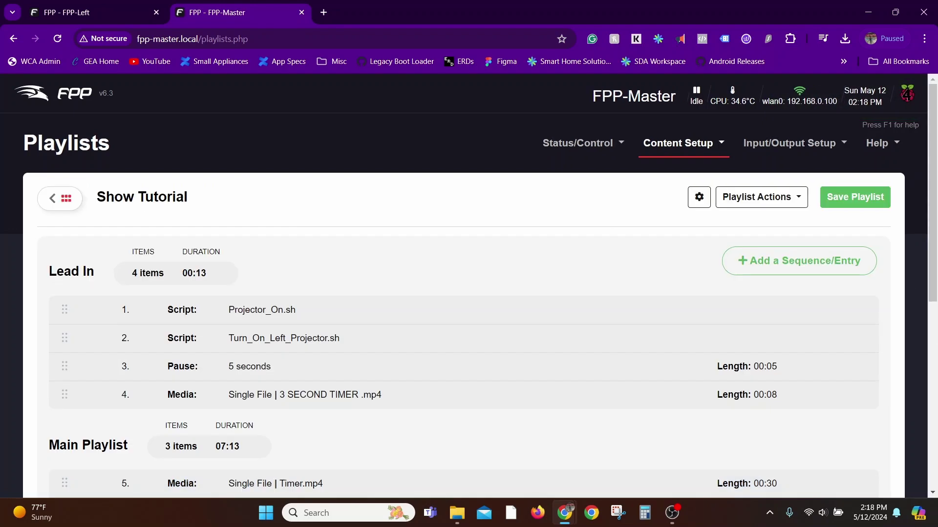
pyautogui.moveTo(859, 396)
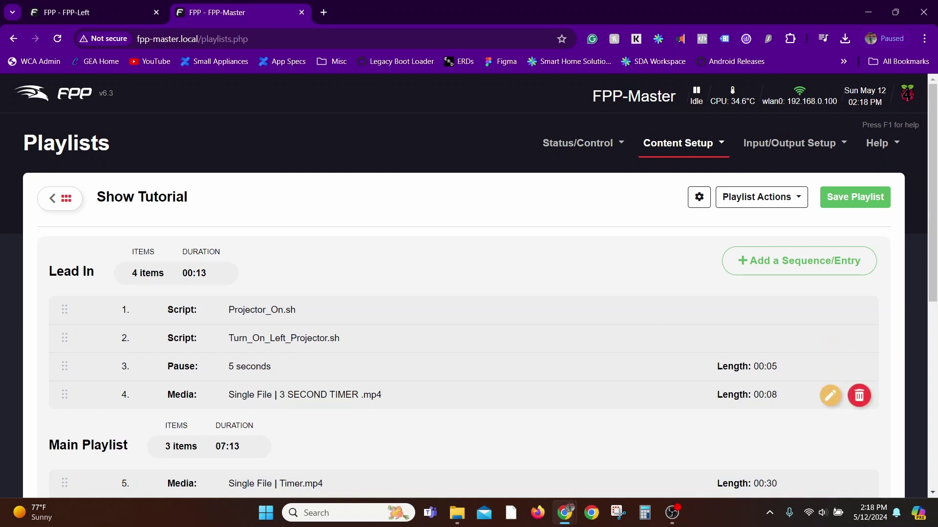